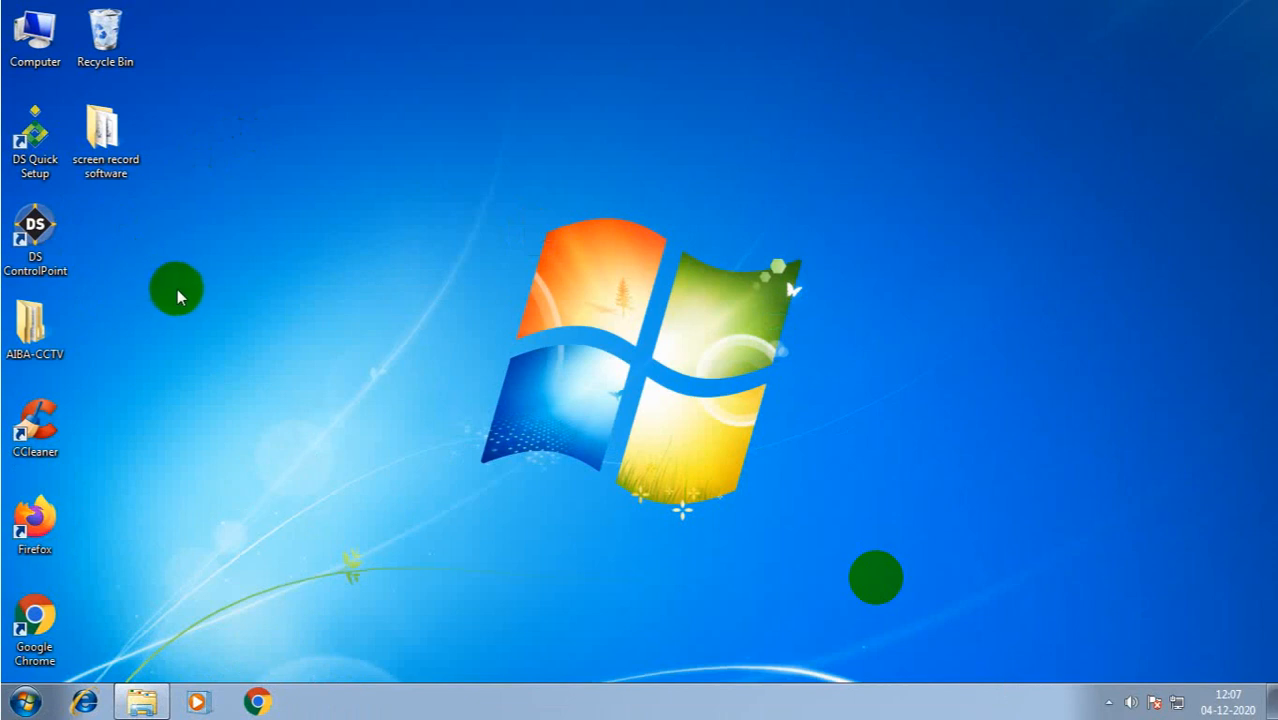
- Start the DS Quick Setup Wizard from its desktop shortcut, reaching the English welcome page
left_click(87, 157)
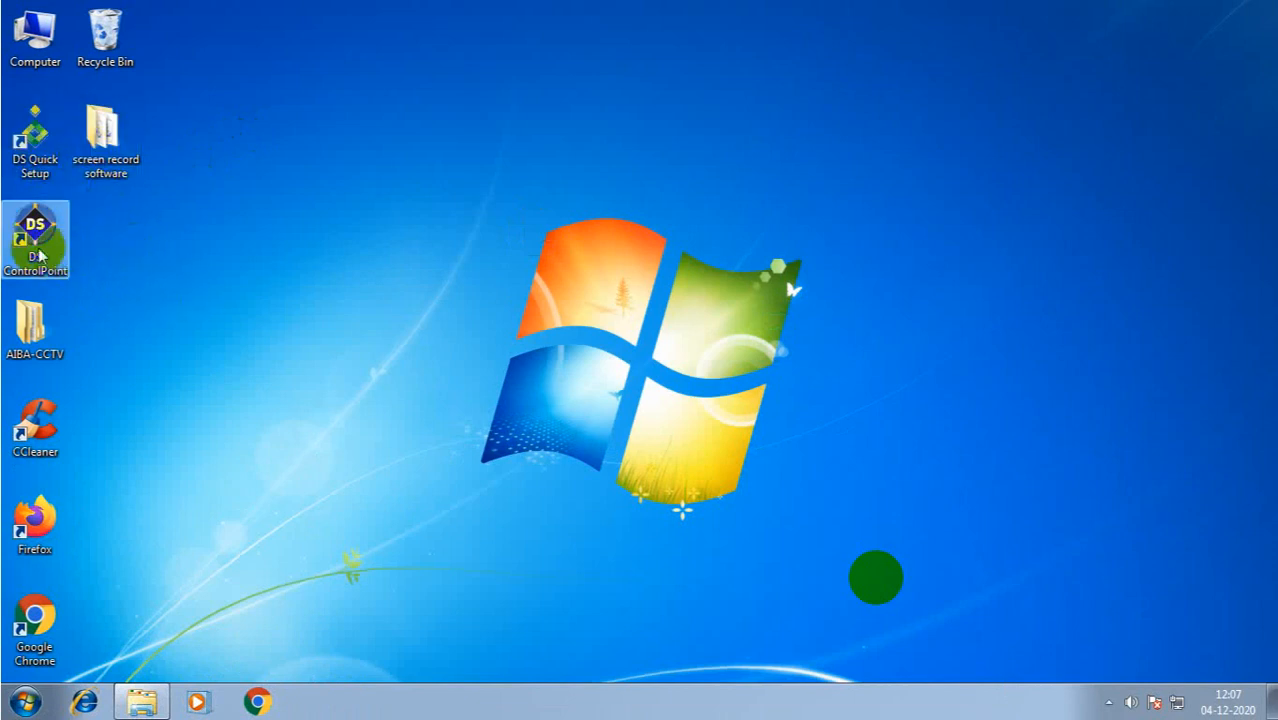
double_click(46, 158)
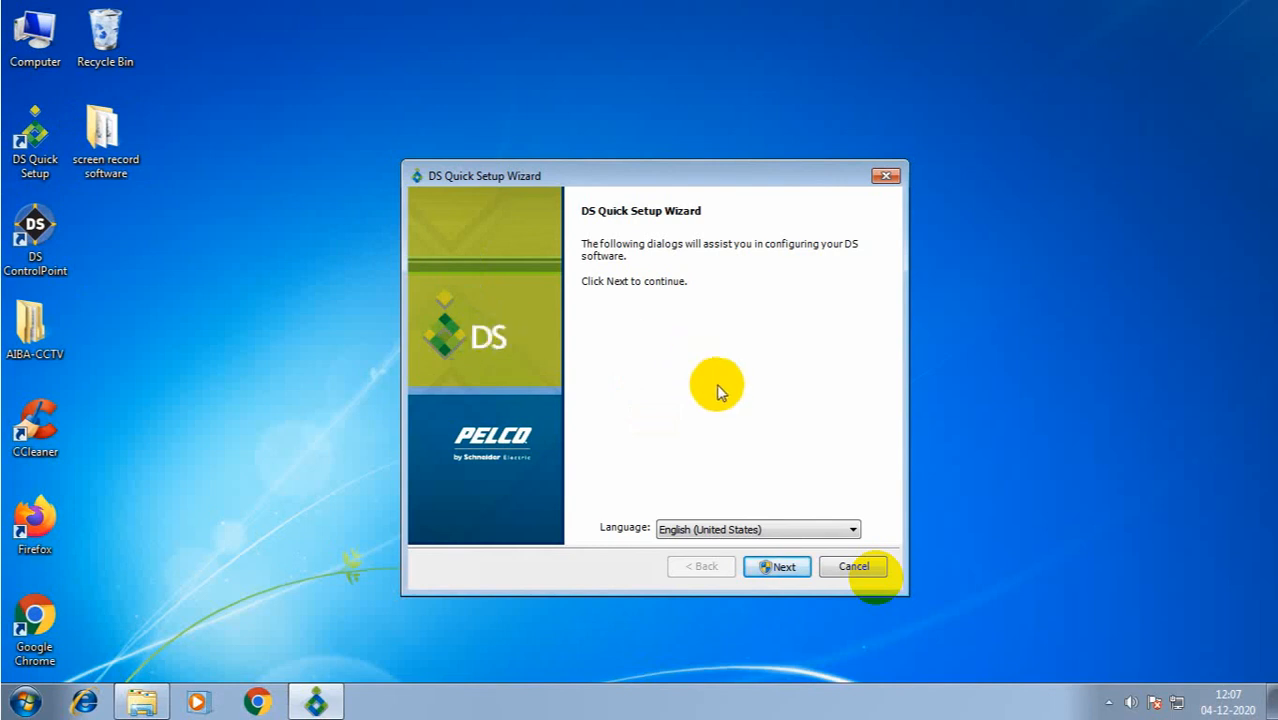
- Pass the welcome page and log in as administrator, replacing the old password with the admin password
left_click(783, 566)
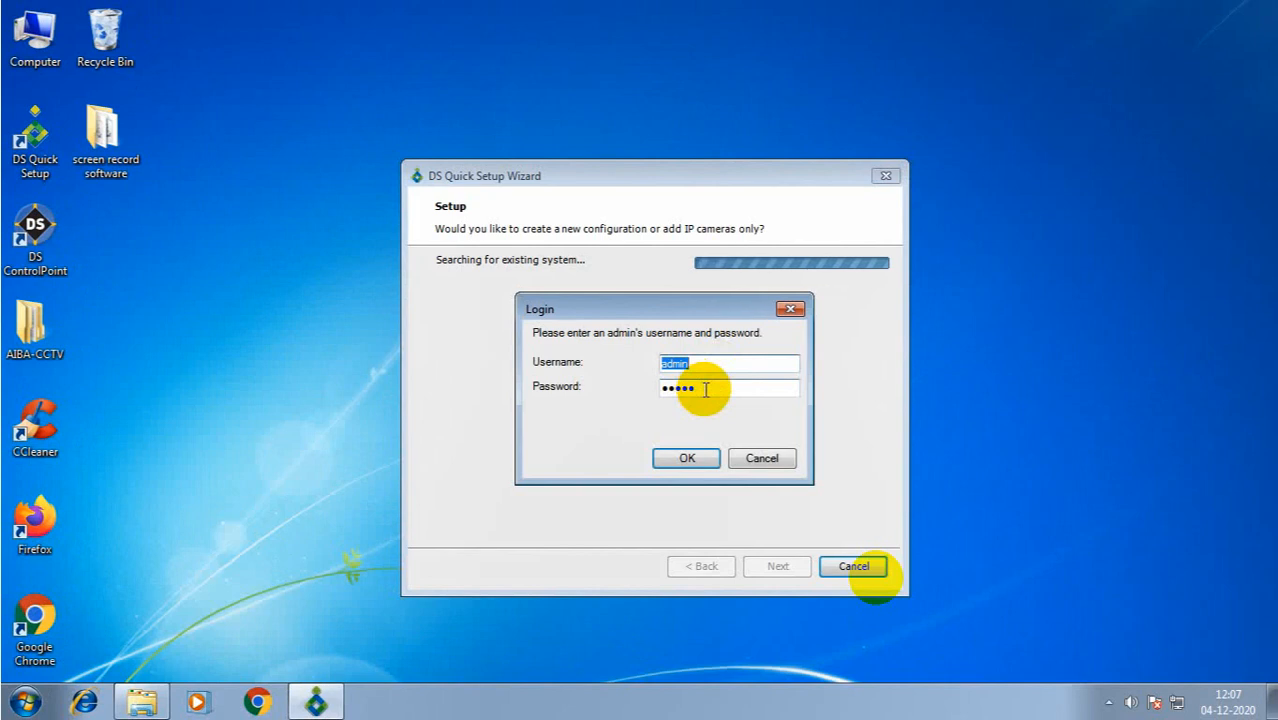
left_click(705, 390)
left_click_drag(705, 390, 608, 378)
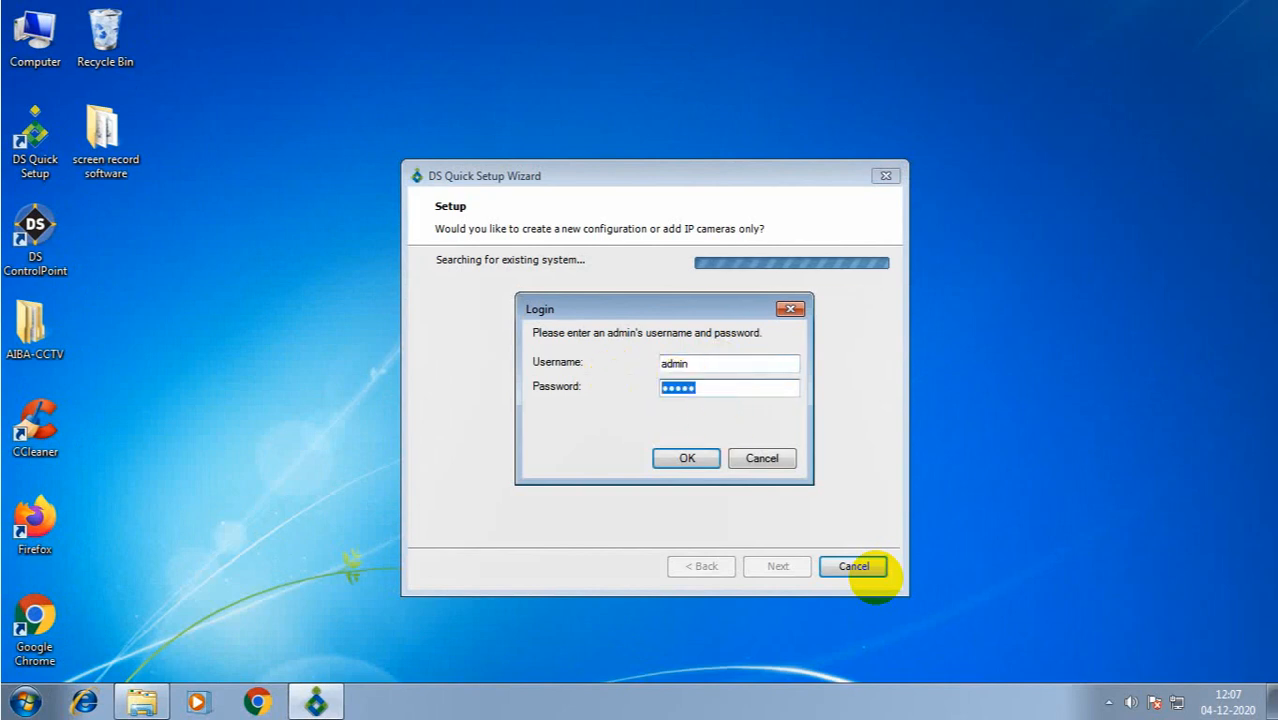
key("BackSpace")
type("admin1234")
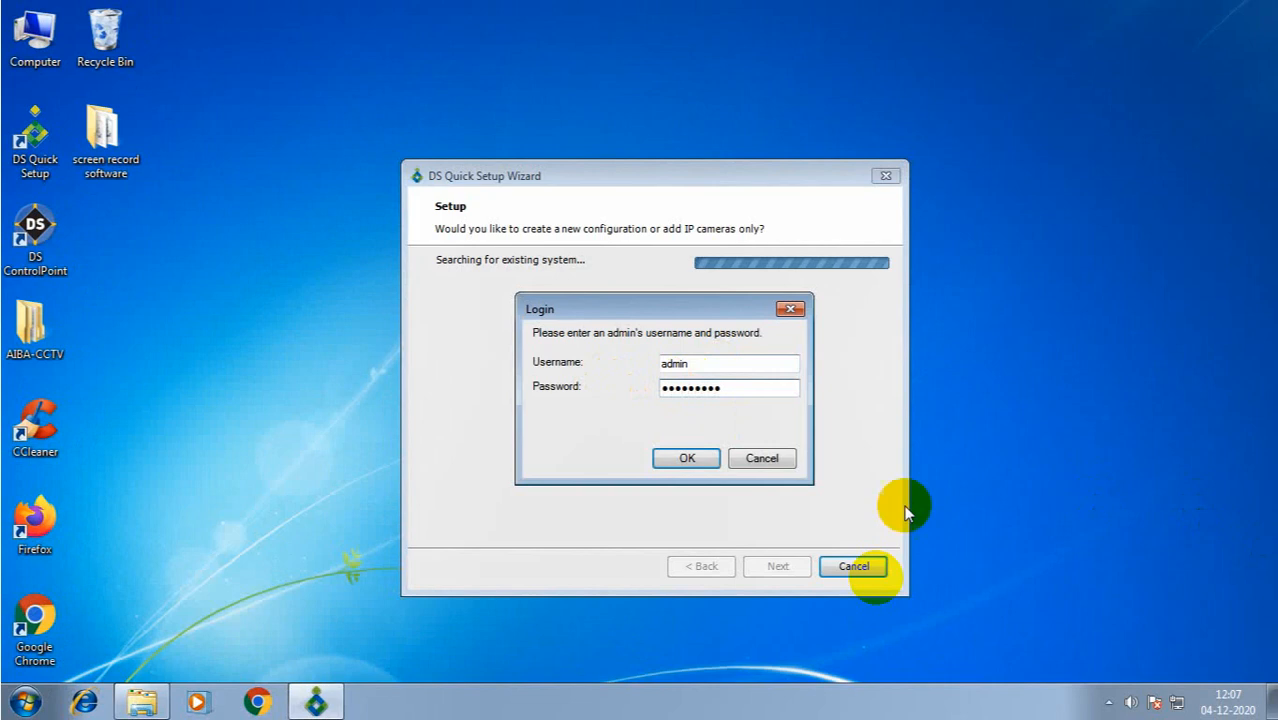
left_click(690, 460)
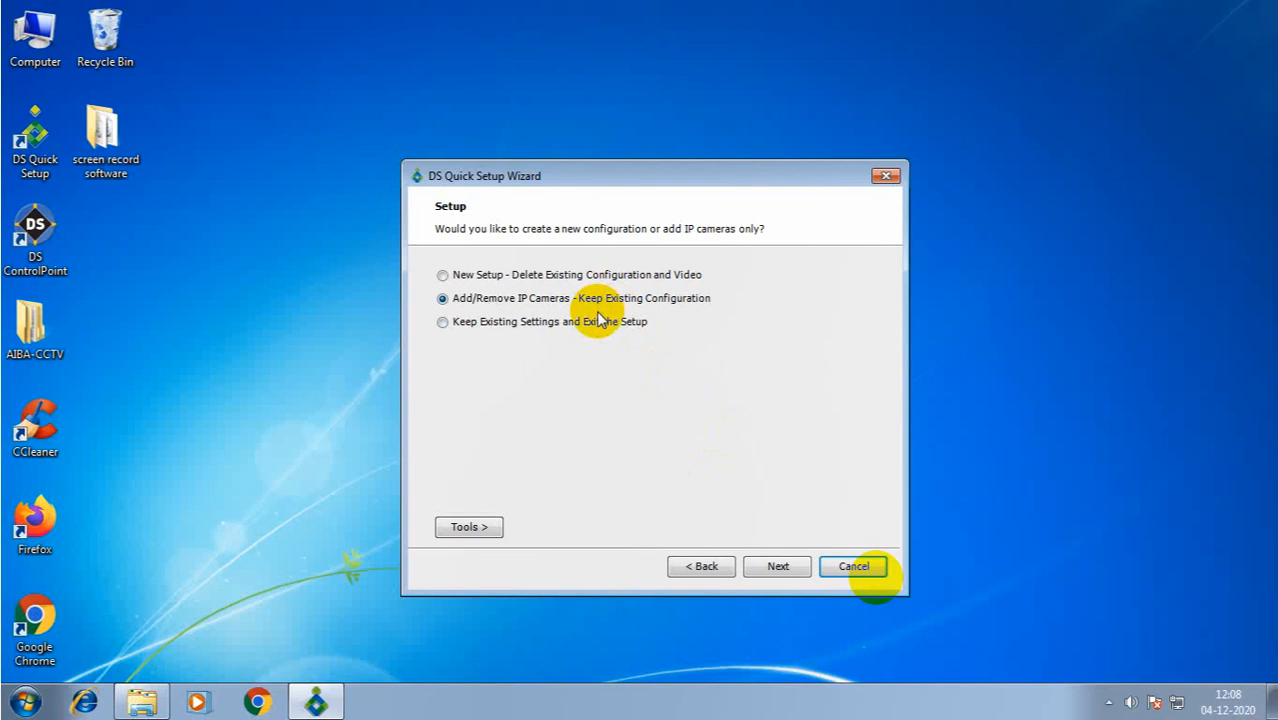
- Keep Add/Remove IP Cameras, choose Continuous Recording, and confirm cameras ONVIF1 and ONVIF2
left_click(779, 566)
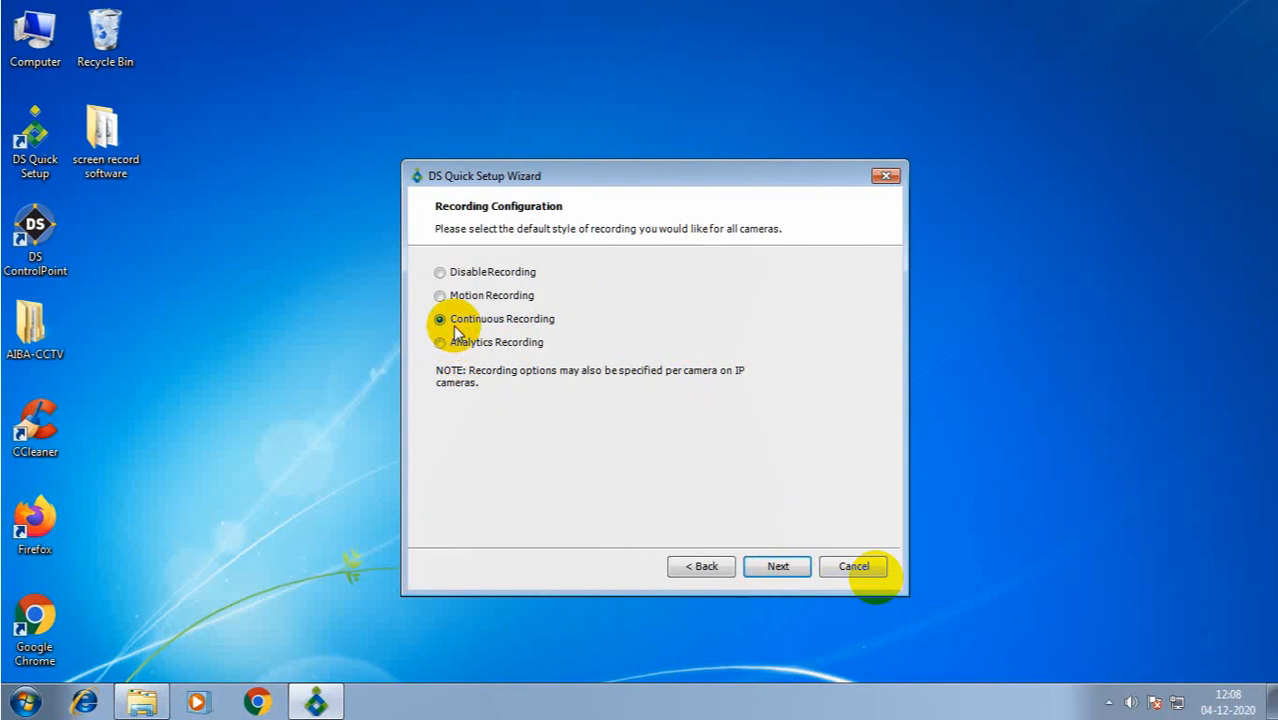
left_click(778, 566)
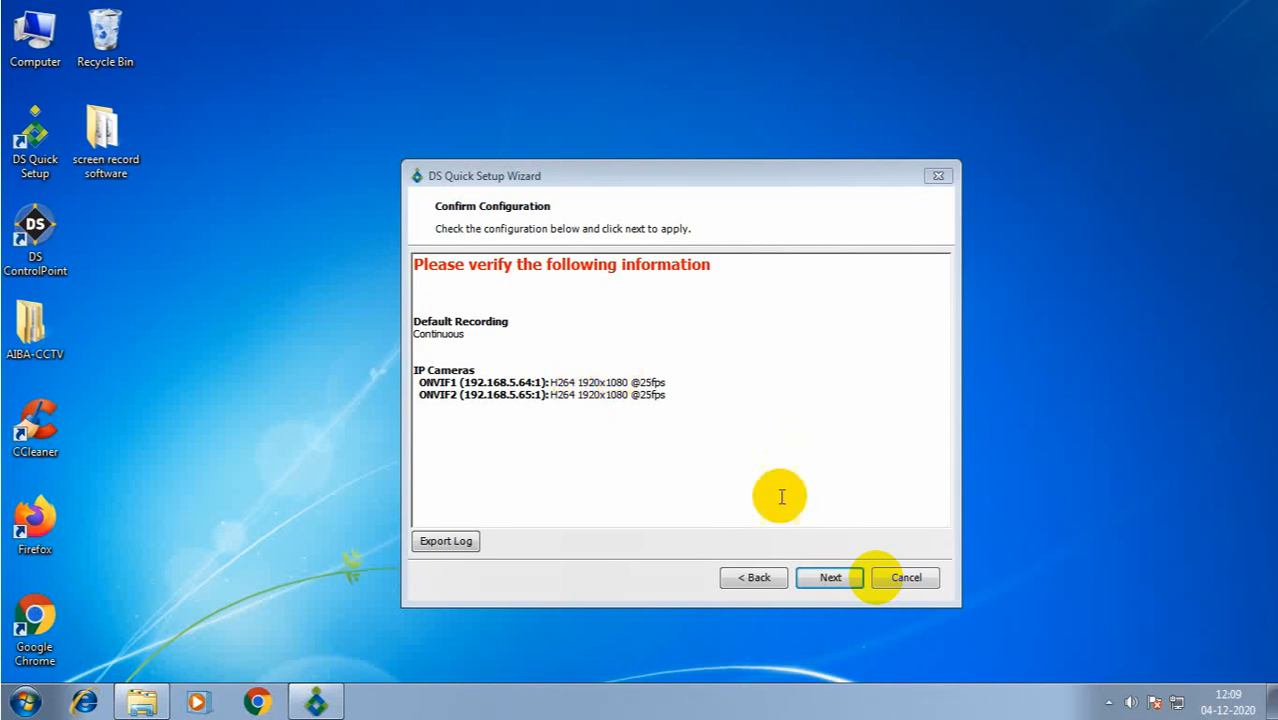
left_click(829, 578)
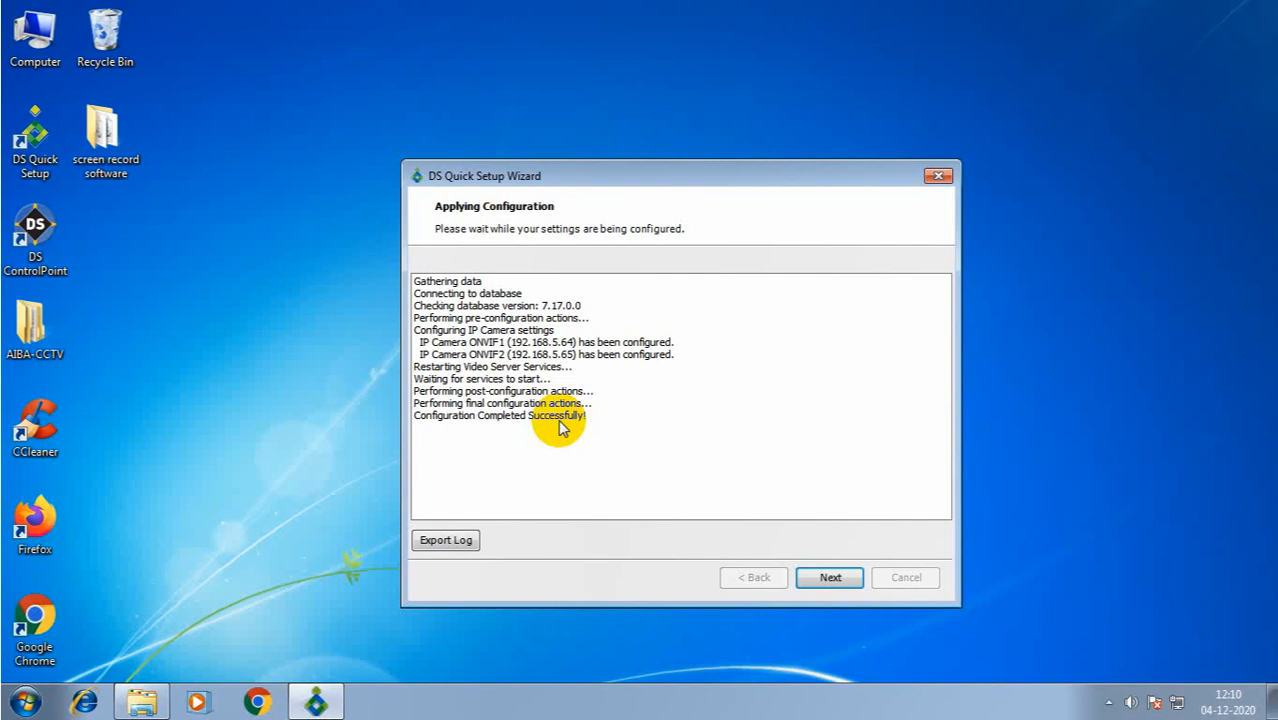
- Finish the wizard after 'Configuration Completed Successfully!' with Launch Viewing Software checked
left_click(834, 578)
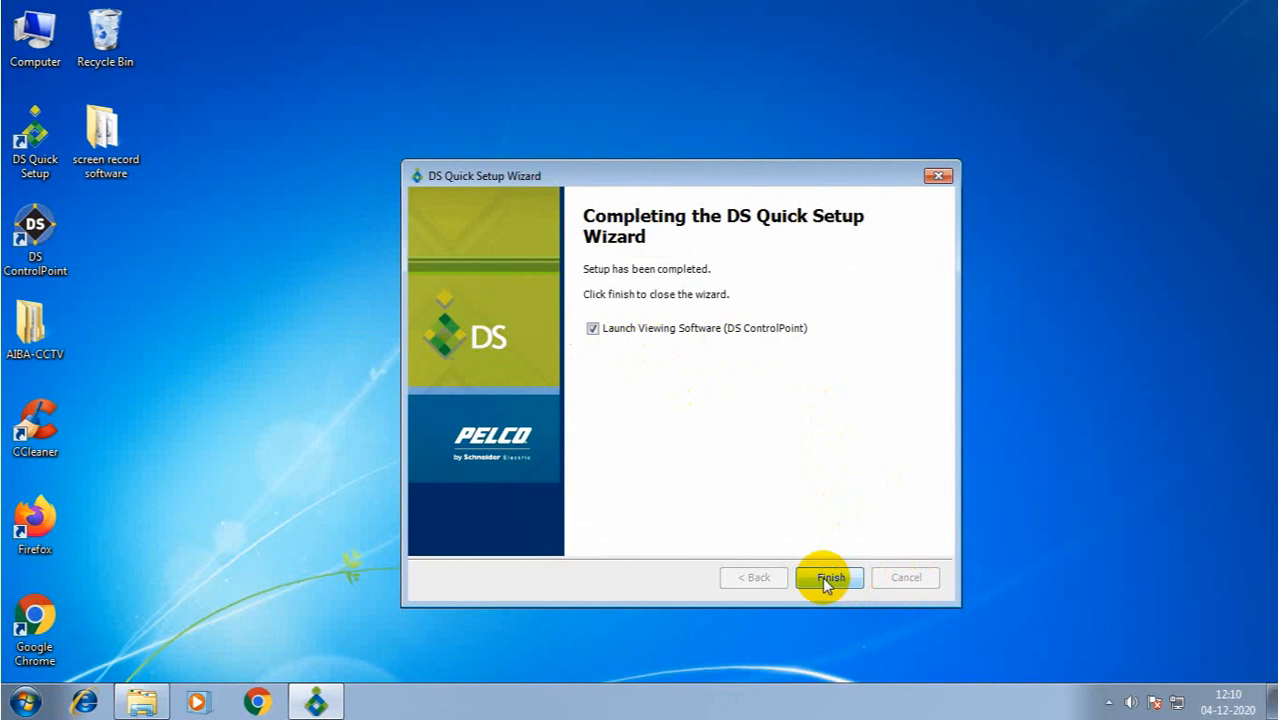
left_click(829, 578)
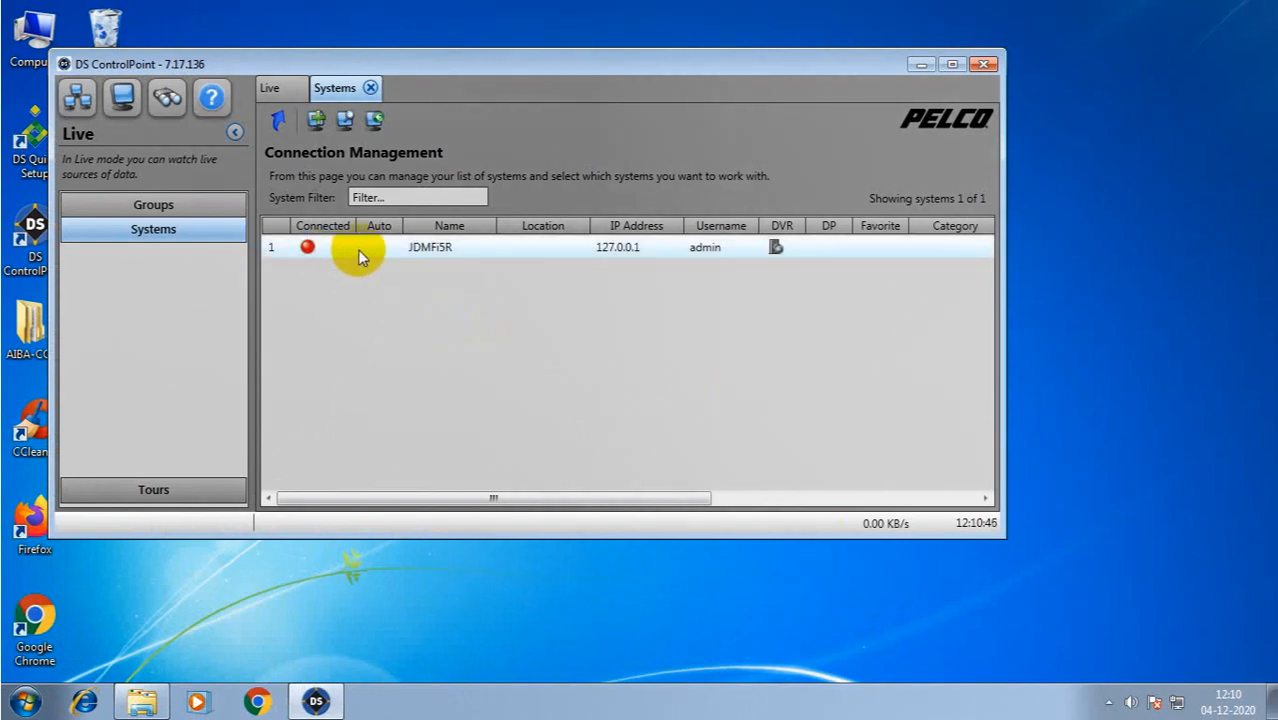
- Connect to system JDMFI5R at 127.0.0.1 and show ONVIF1 live in the first tile
double_click(393, 247)
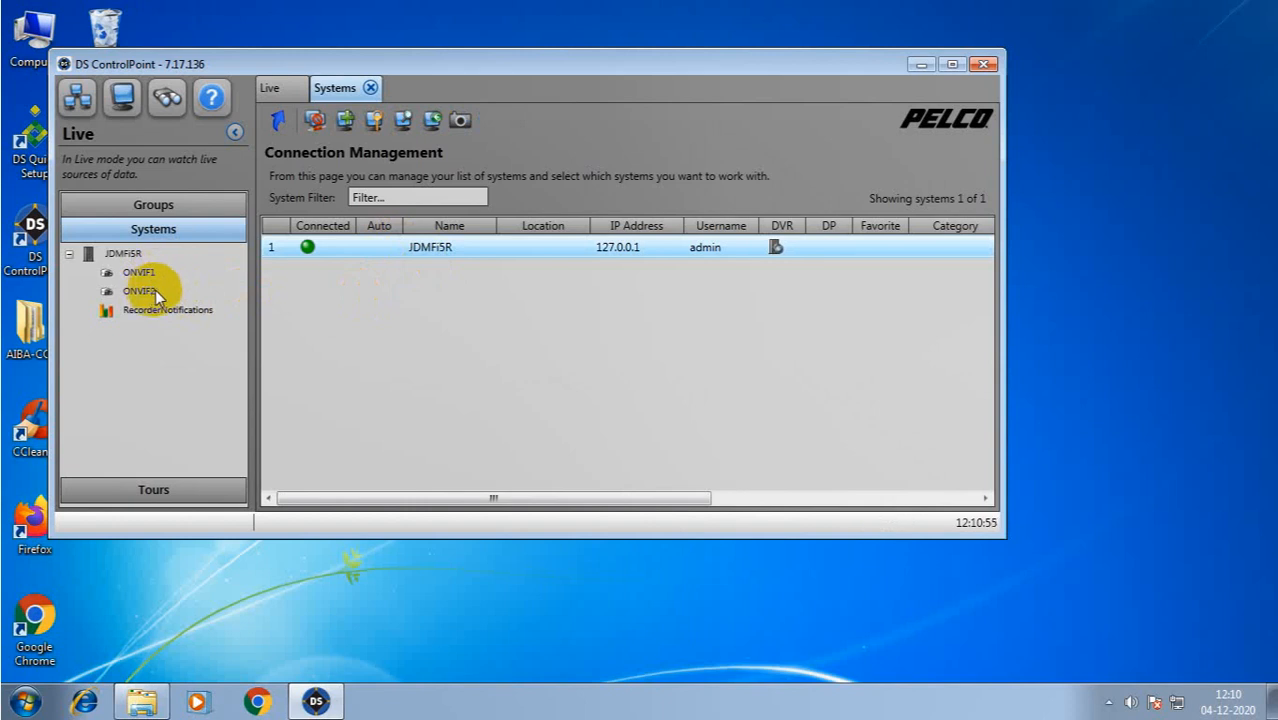
left_click(77, 100)
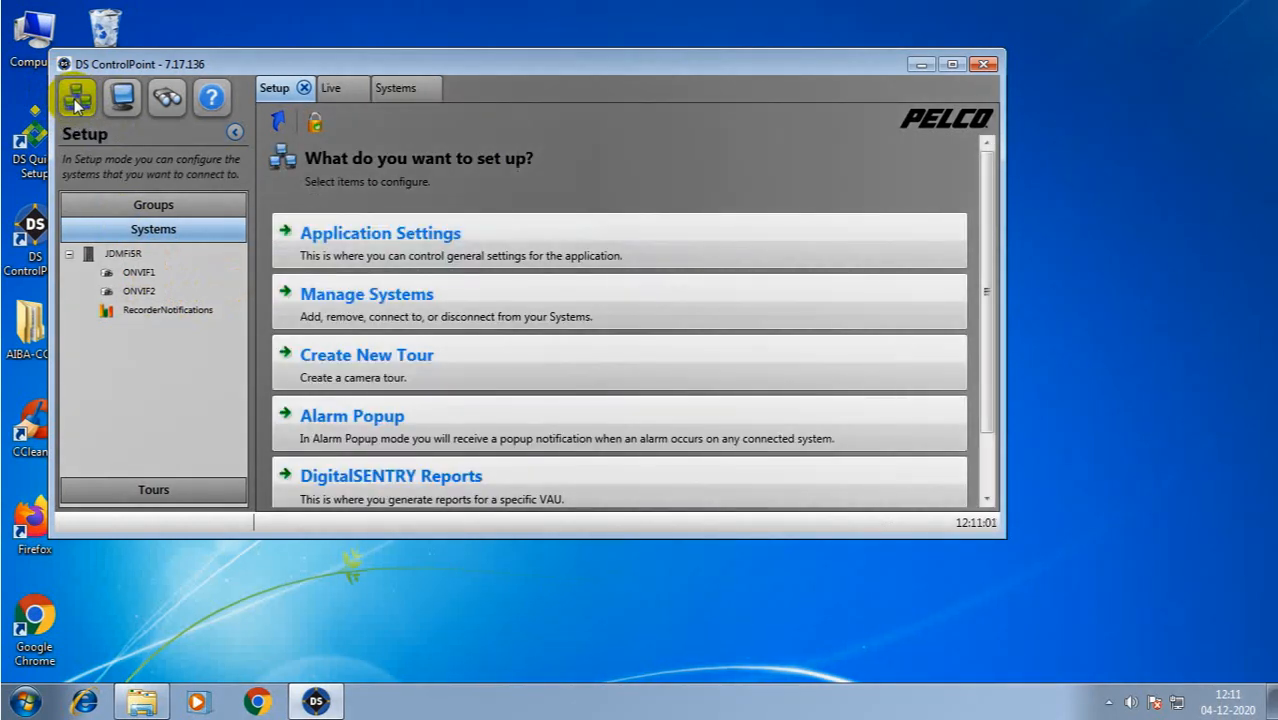
left_click(394, 298)
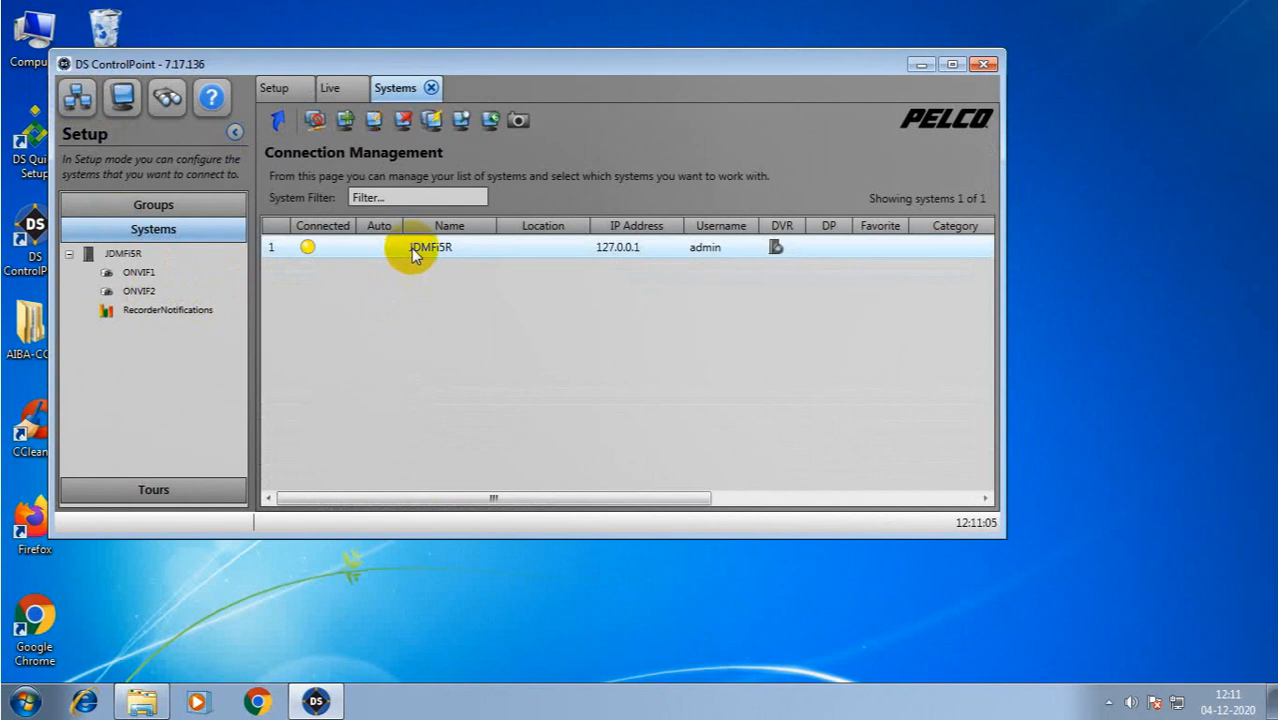
double_click(138, 273)
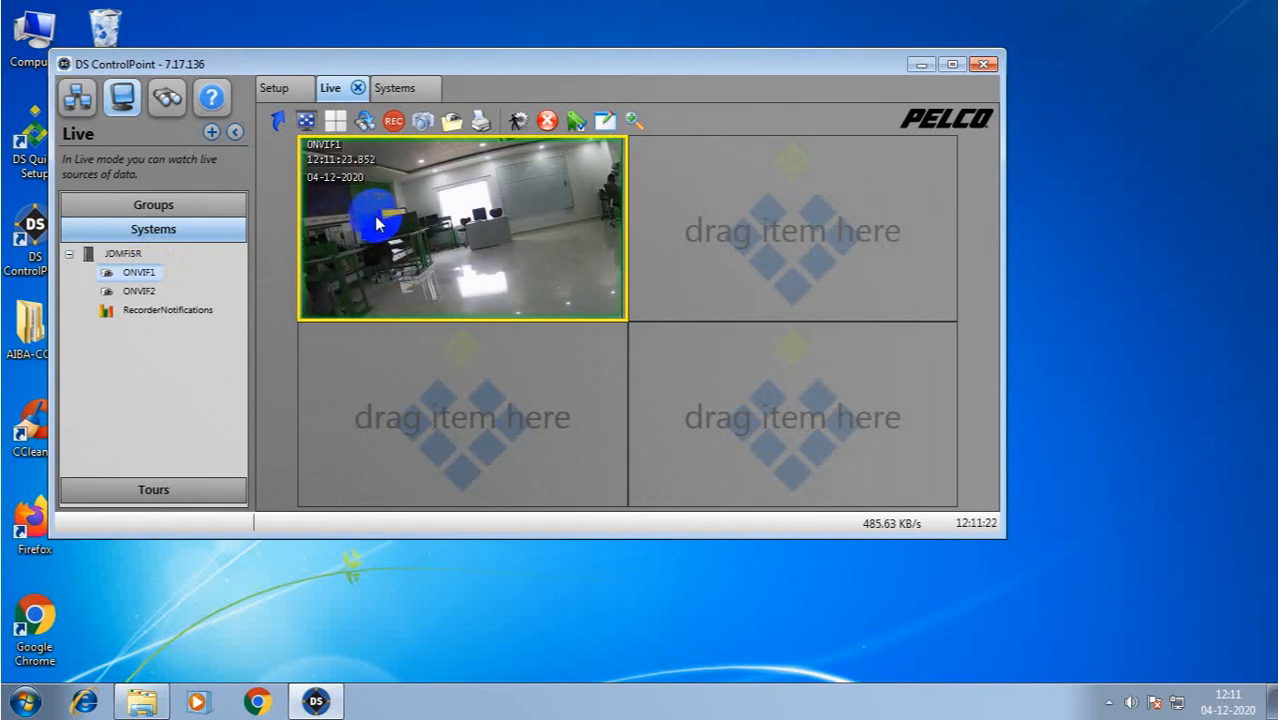
- Place ONVIF2 live in the second tile, then minimize, restore and close DS ControlPoint
left_click(140, 291)
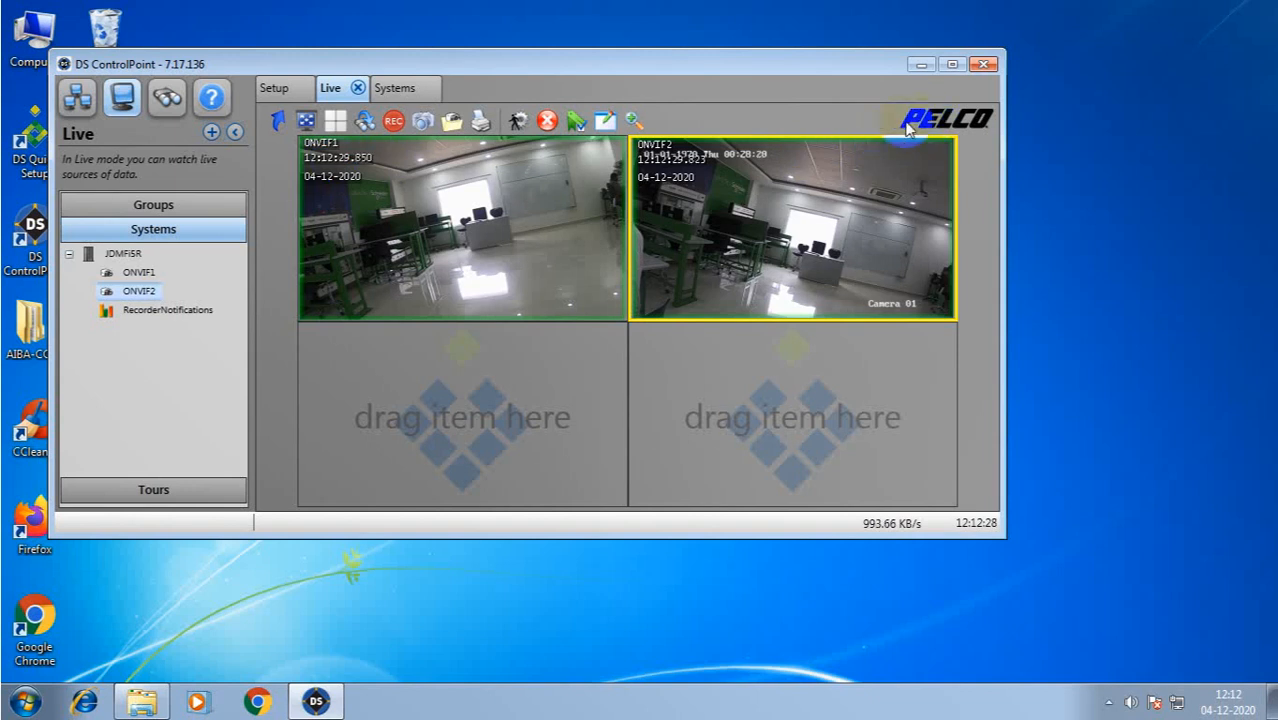
left_click(920, 65)
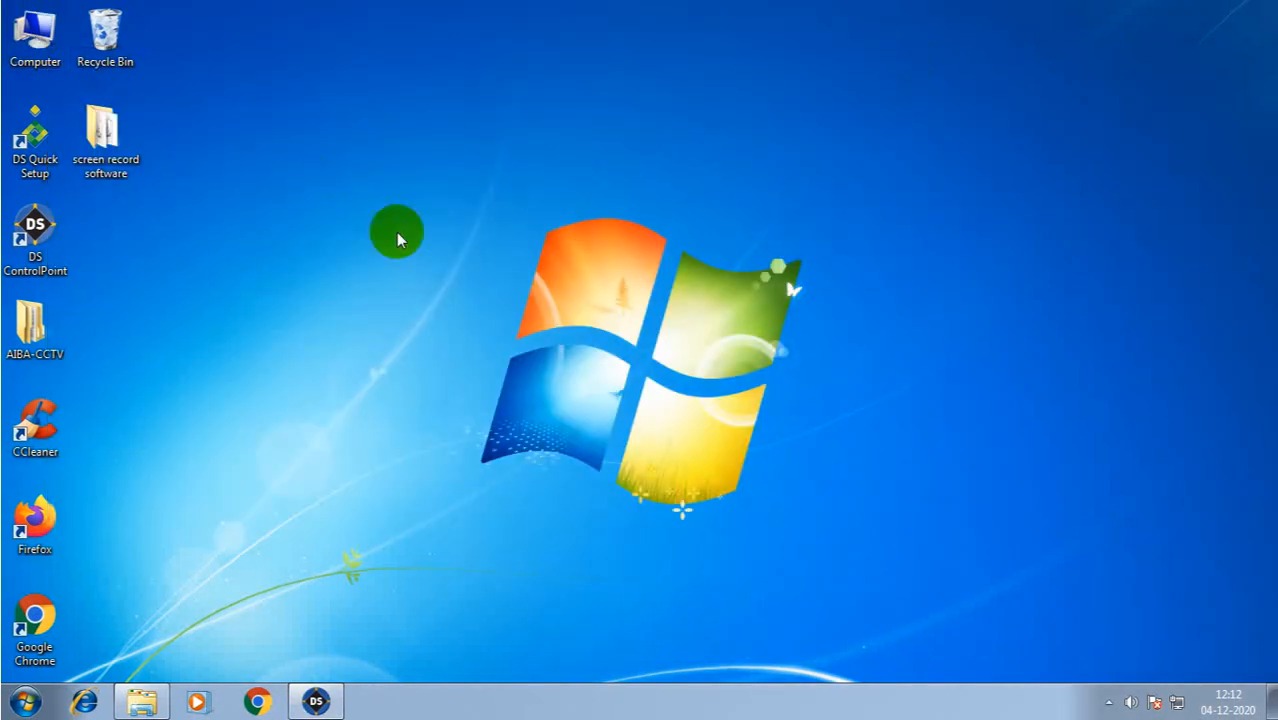
left_click(316, 700)
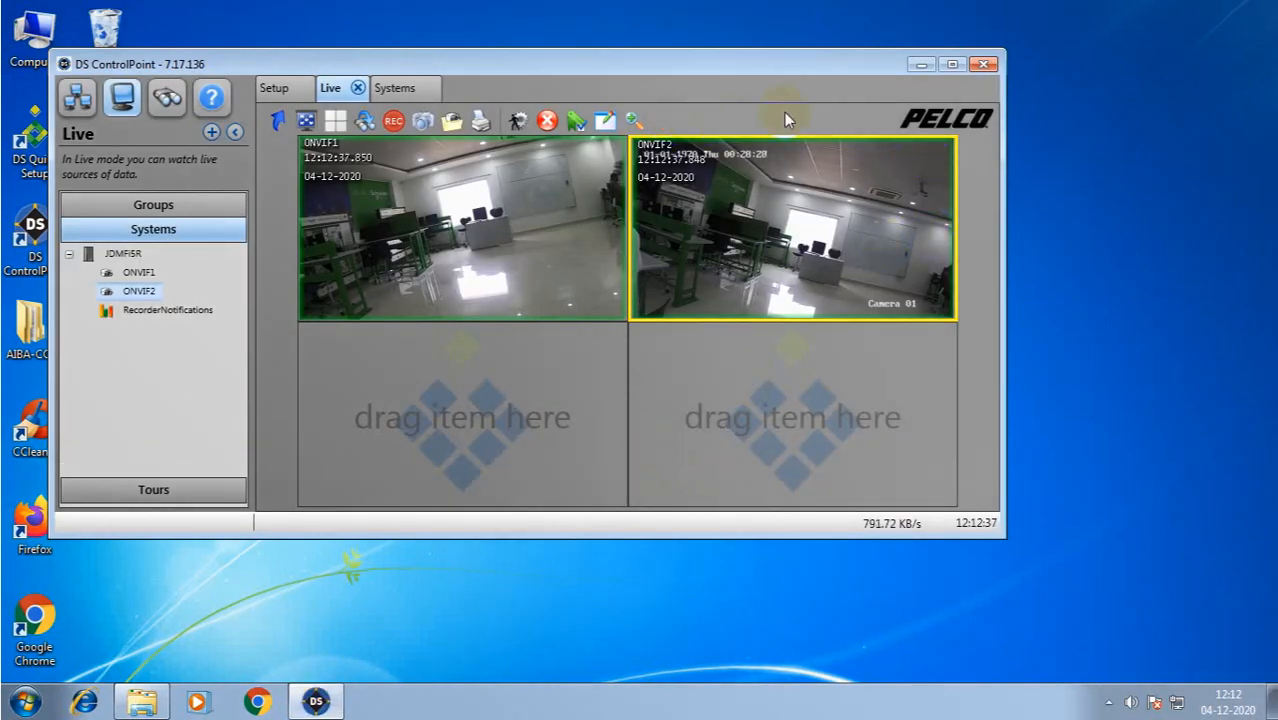
left_click(985, 66)
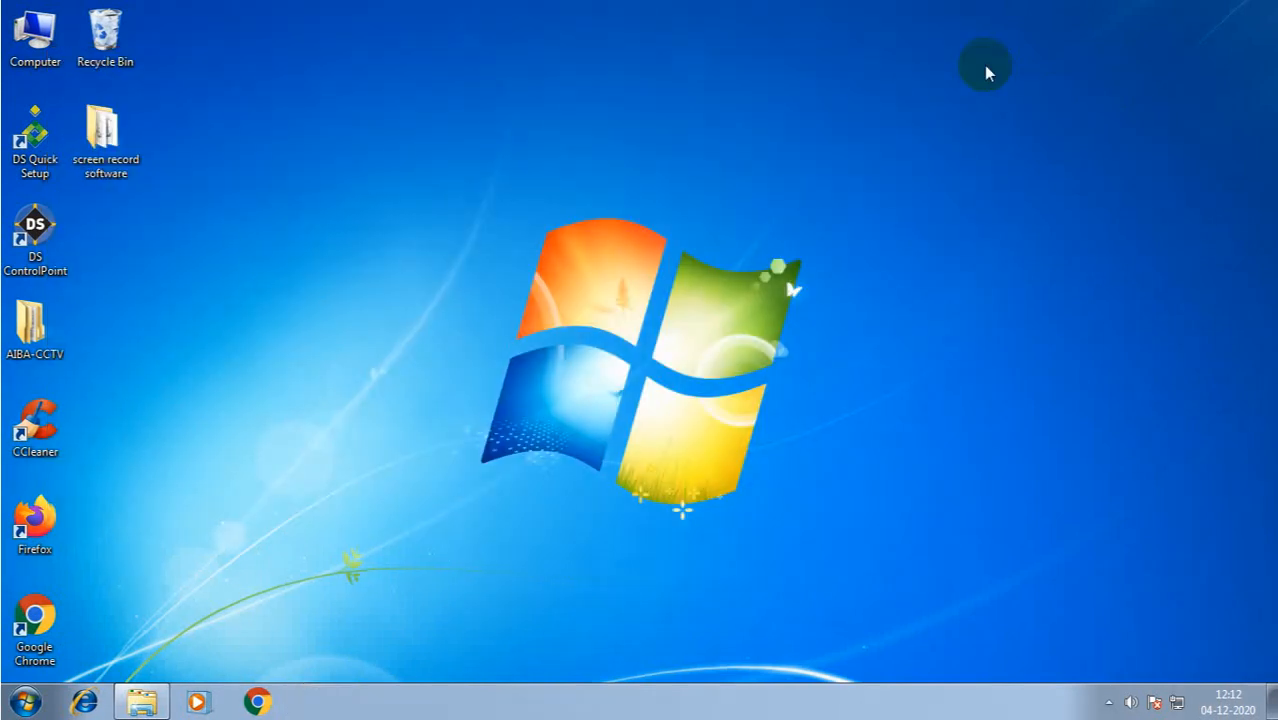
- Browse to D:\12\04 and open recording 016E2BAC in DS Media Player
double_click(41, 41)
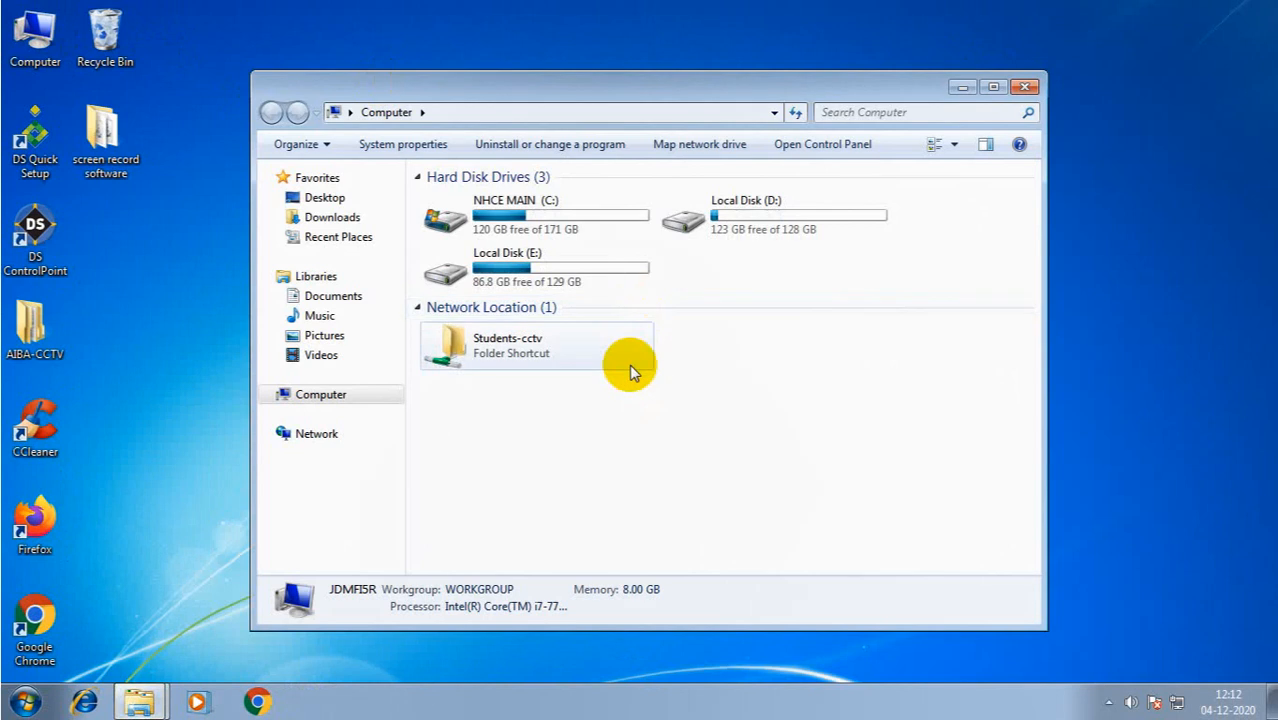
double_click(744, 229)
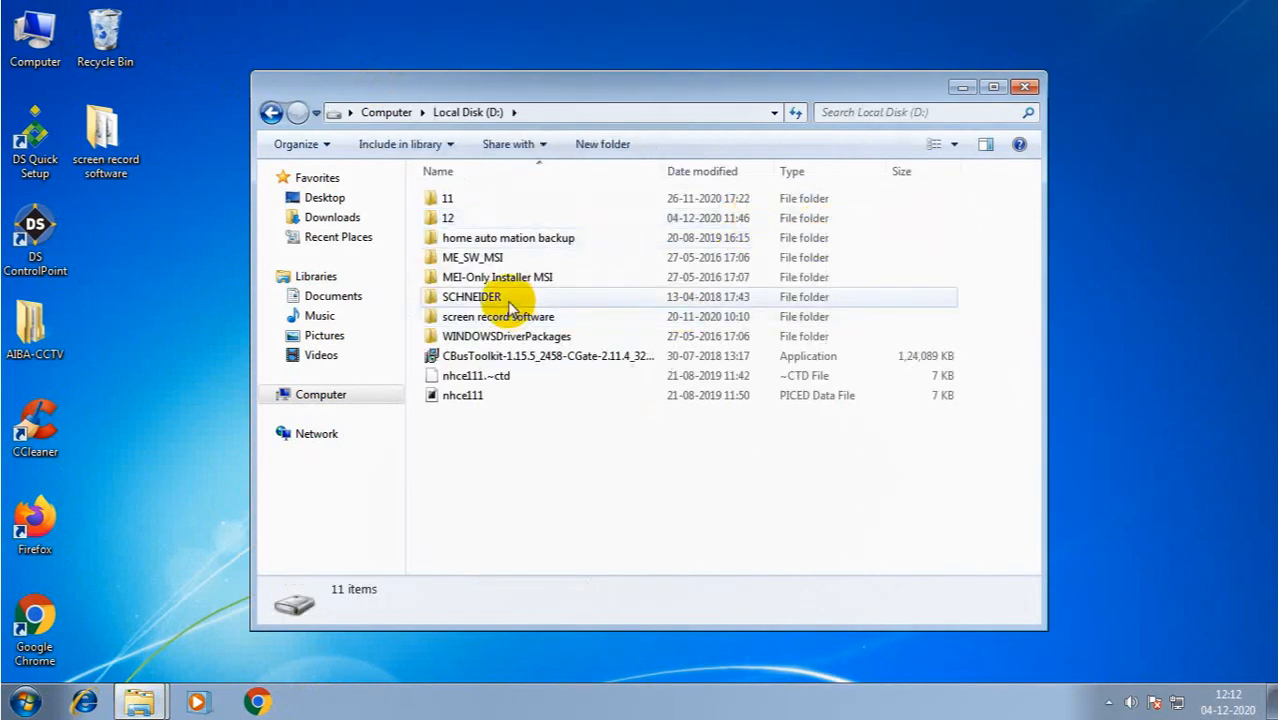
double_click(462, 224)
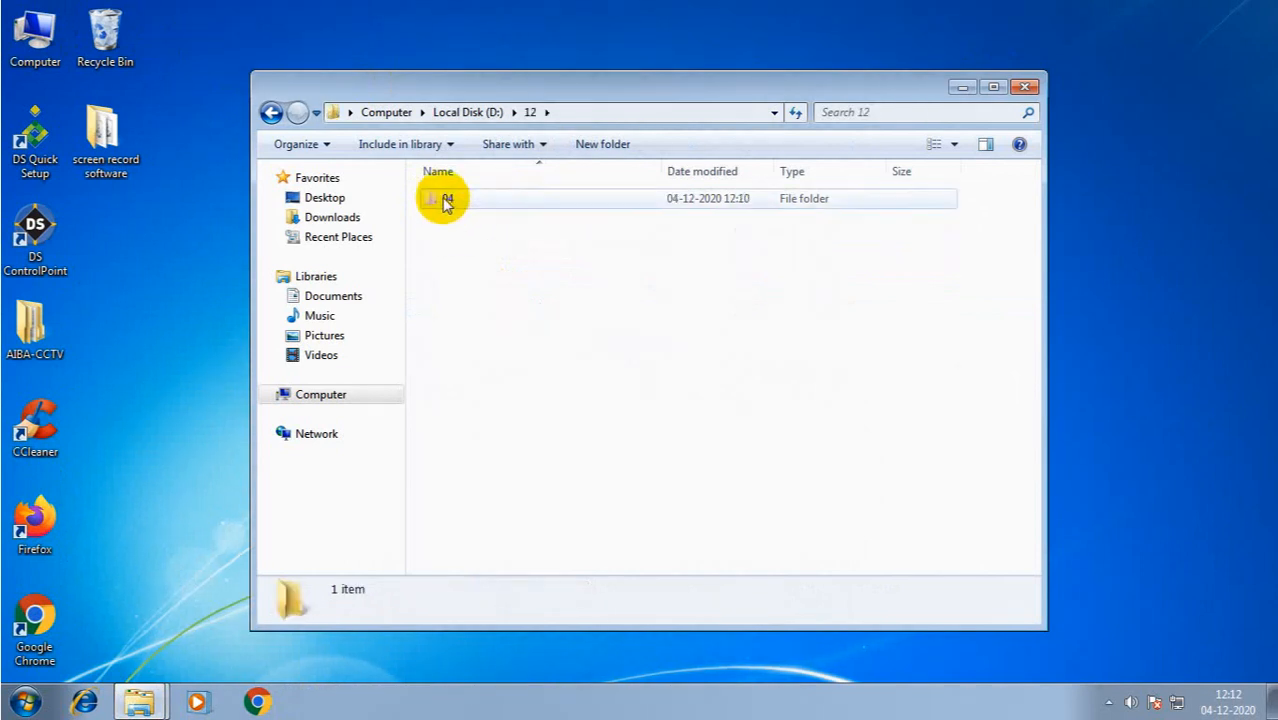
double_click(446, 200)
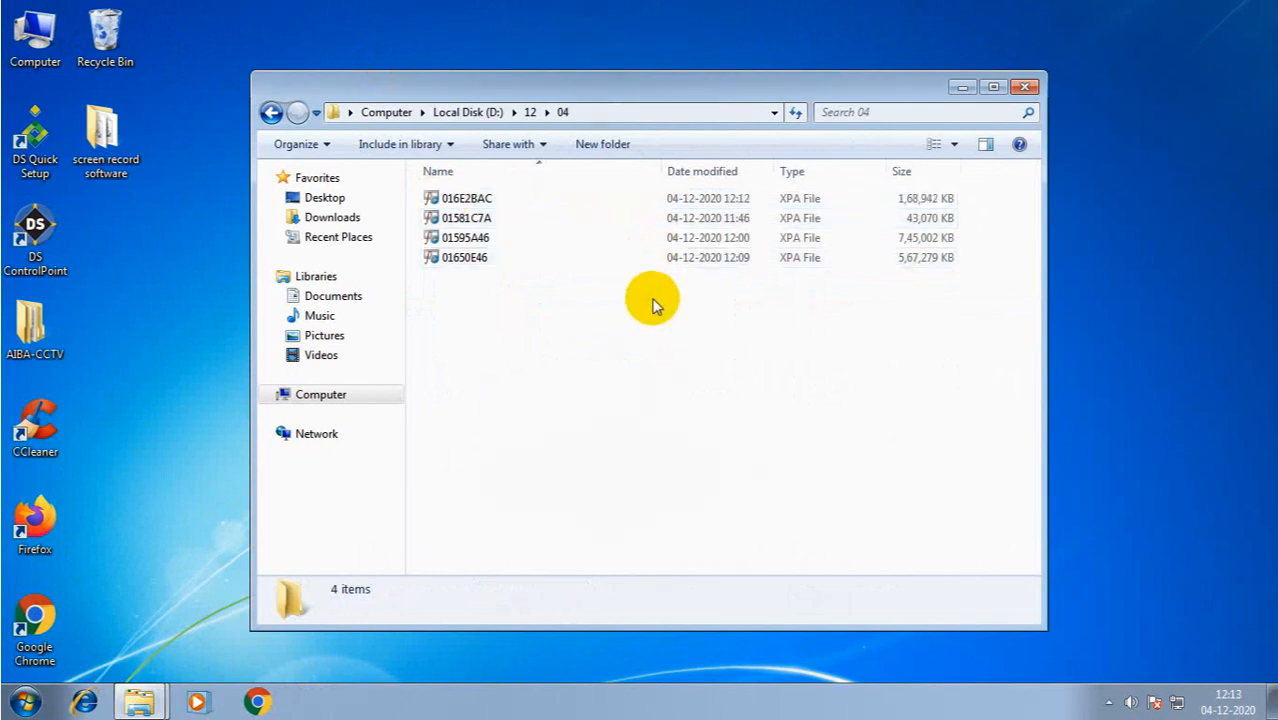
double_click(497, 197)
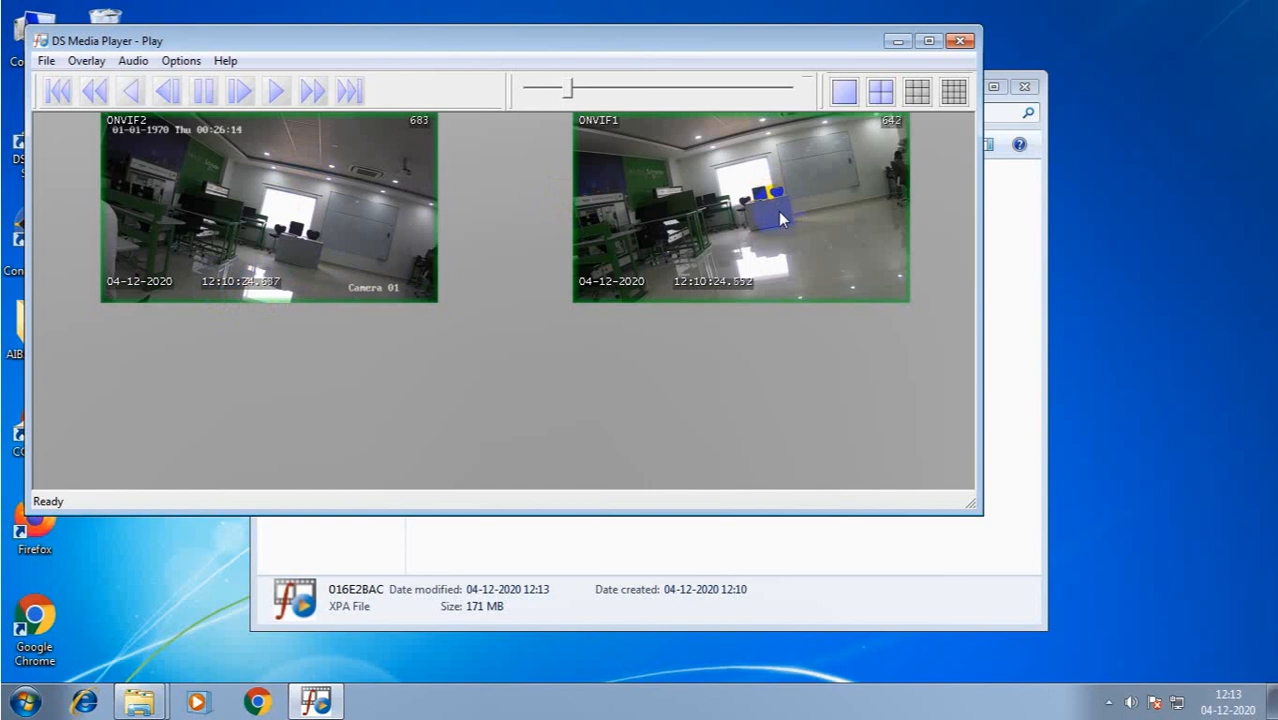
- Skip both camera recordings forward, then rewind them a few seconds
left_click(572, 120)
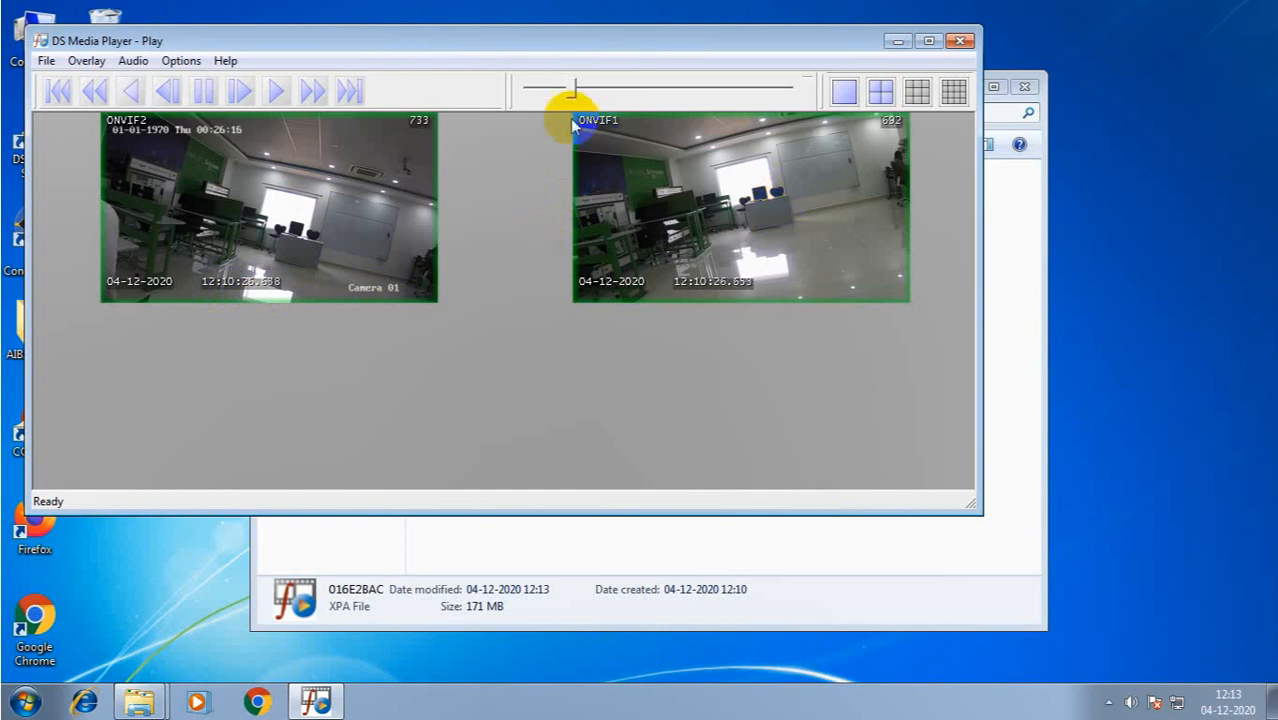
left_click(592, 91)
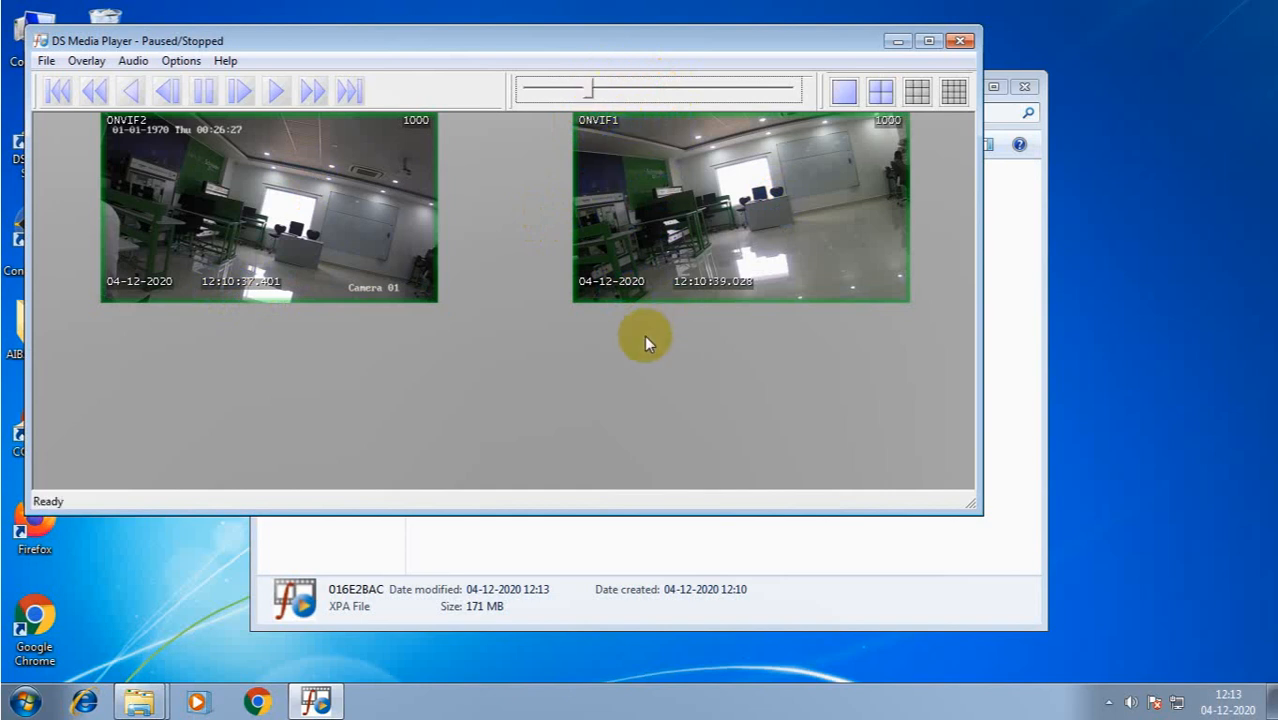
left_click(565, 91)
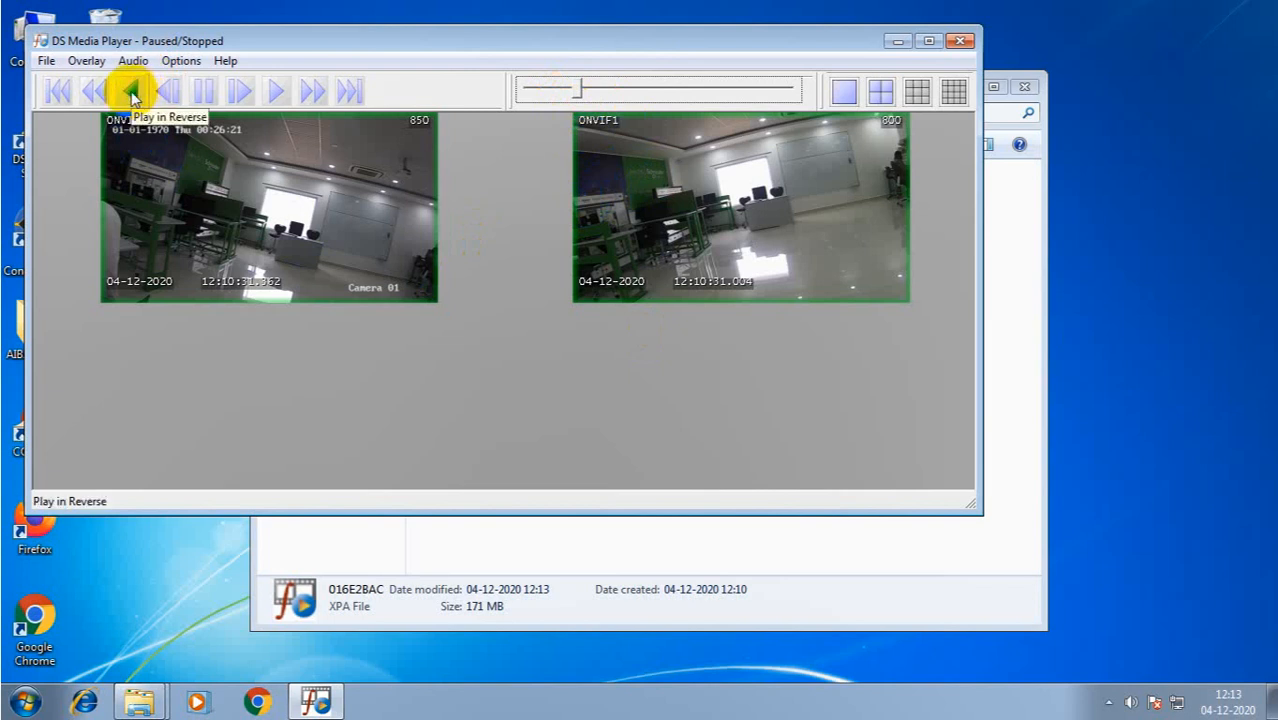
- Play forward and drag the seek slider ahead to about 12:12:08, leaving playback paused
left_click(273, 90)
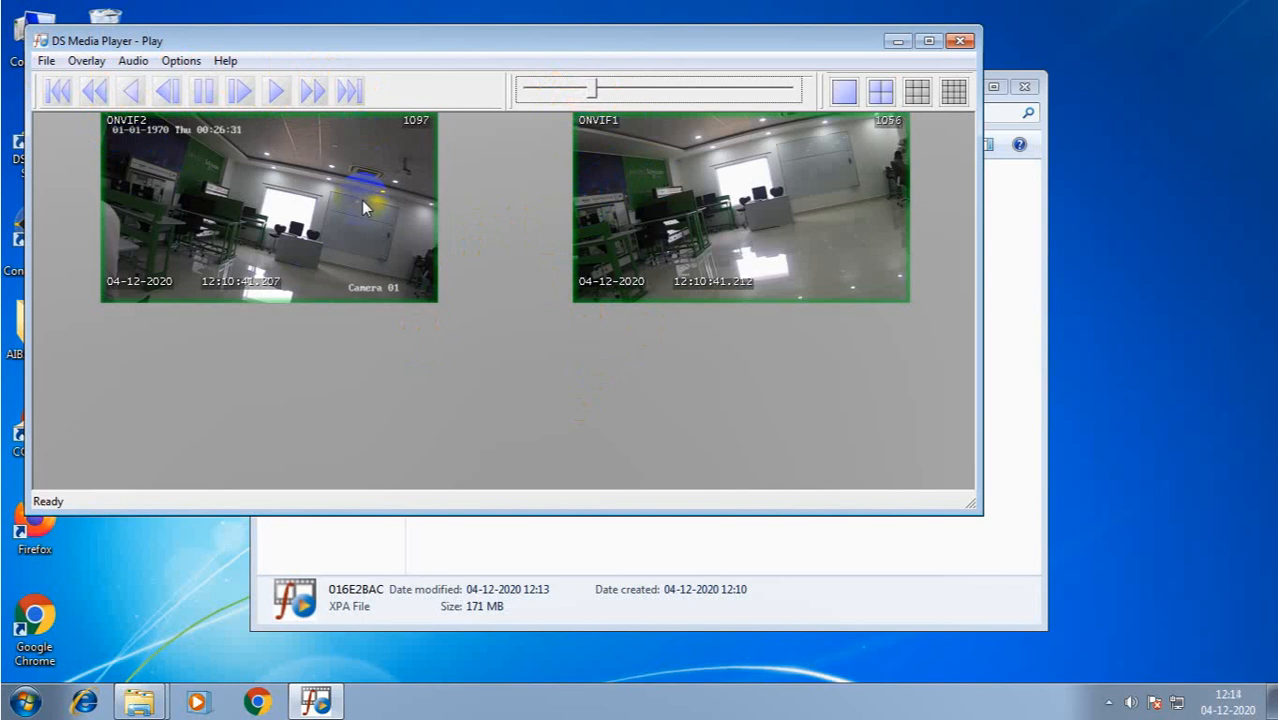
left_click(660, 88)
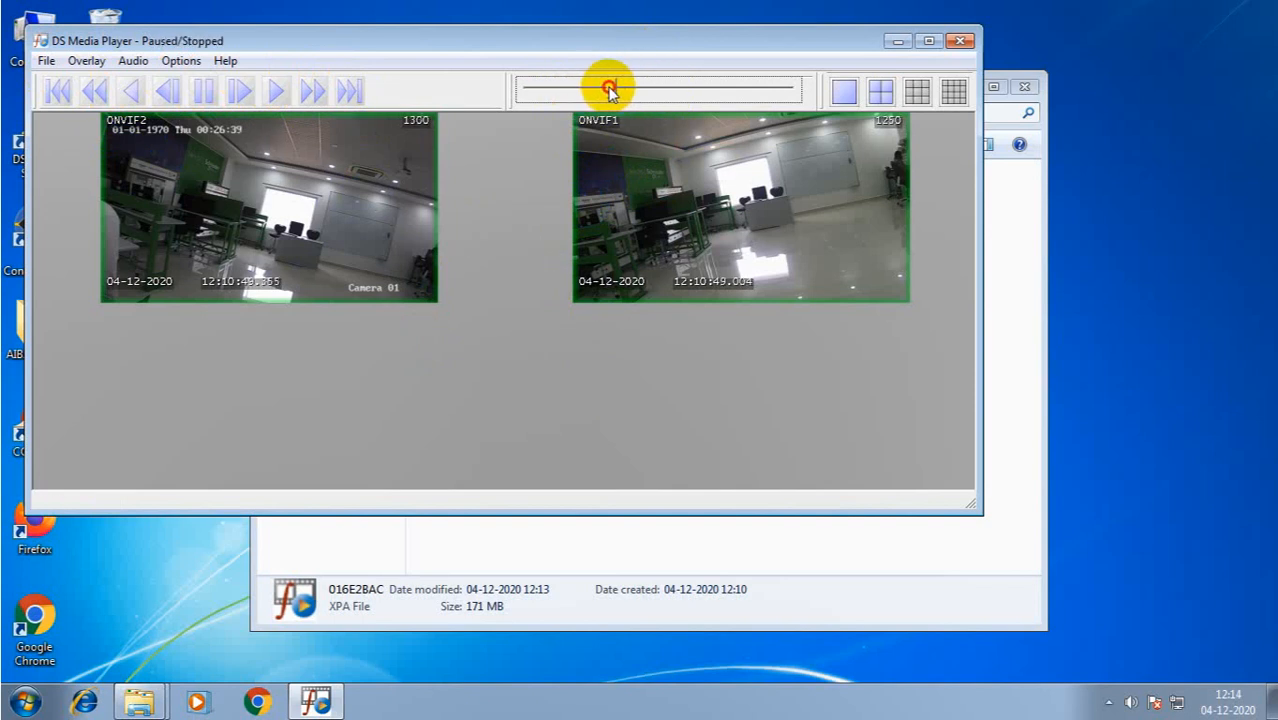
left_click_drag(608, 88, 645, 88)
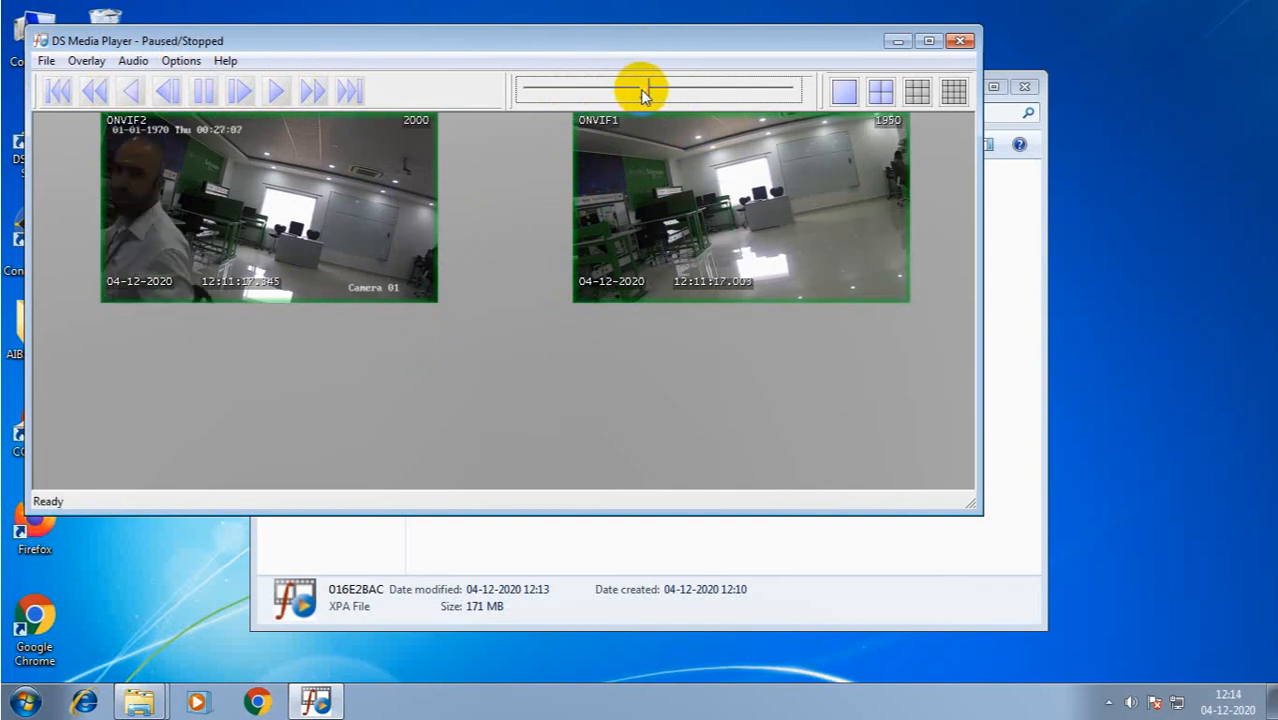
left_click(274, 89)
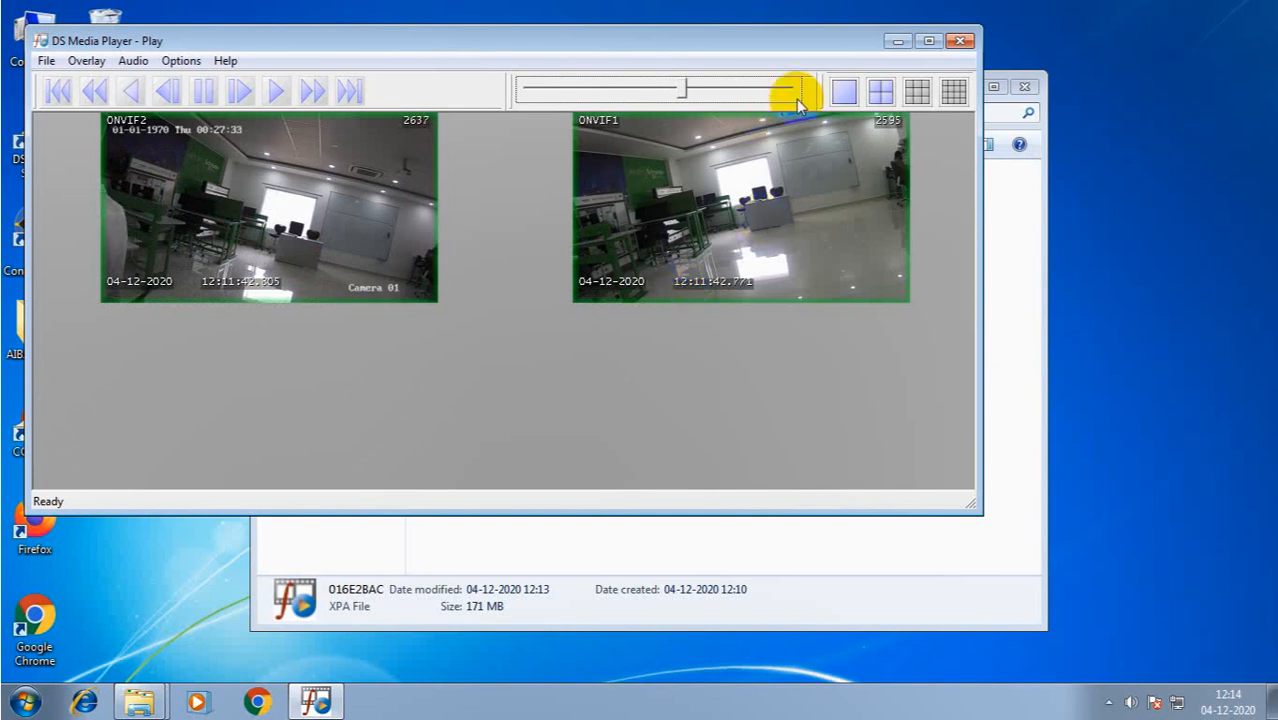
left_click_drag(685, 88, 742, 103)
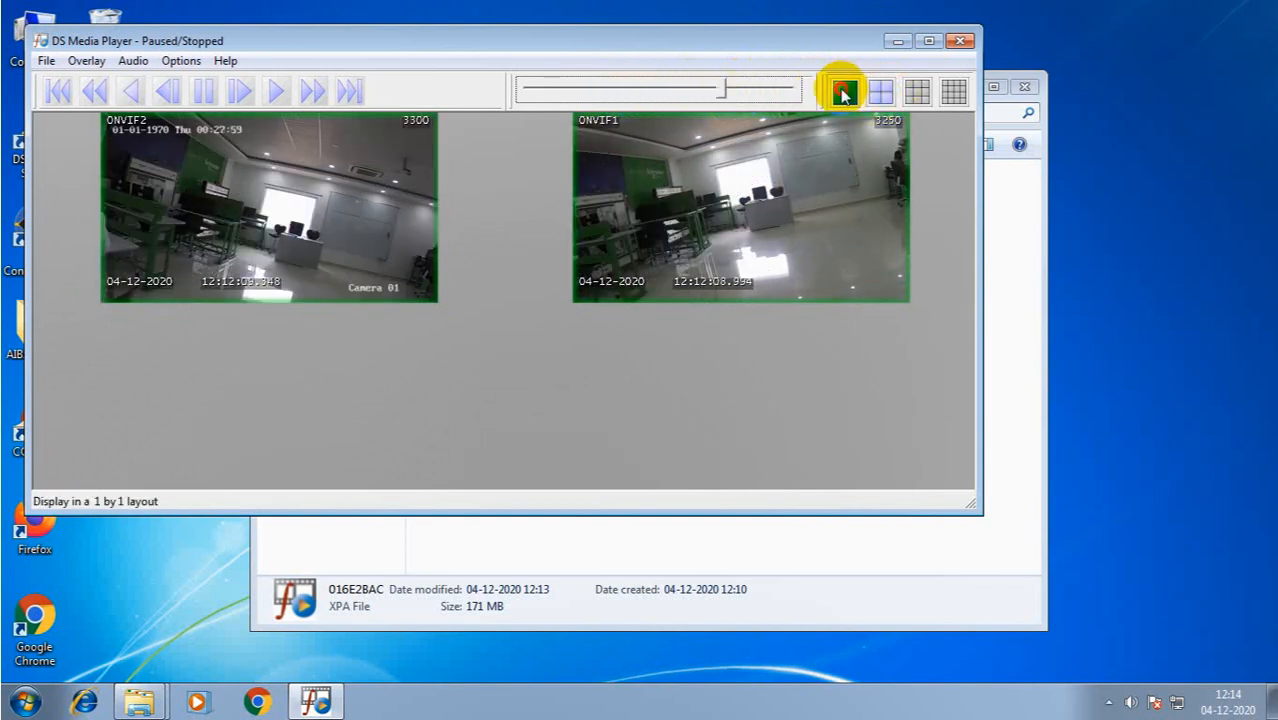
left_click(844, 90)
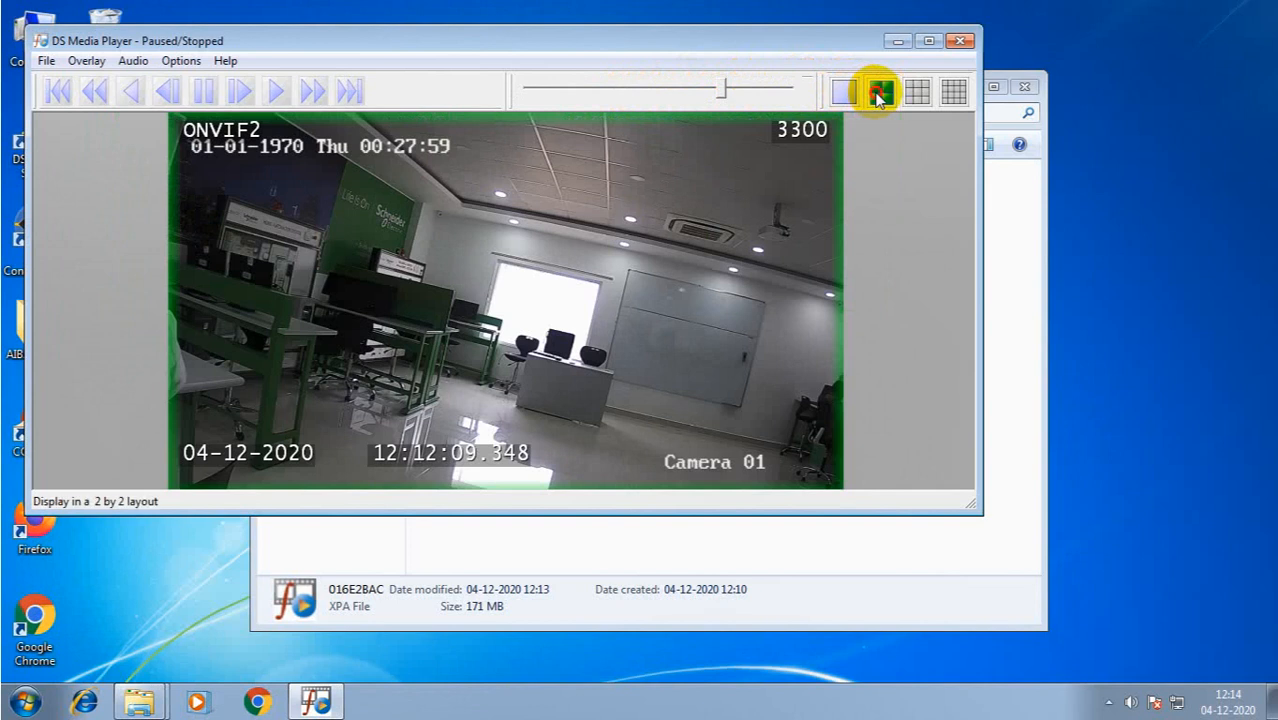
left_click(879, 92)
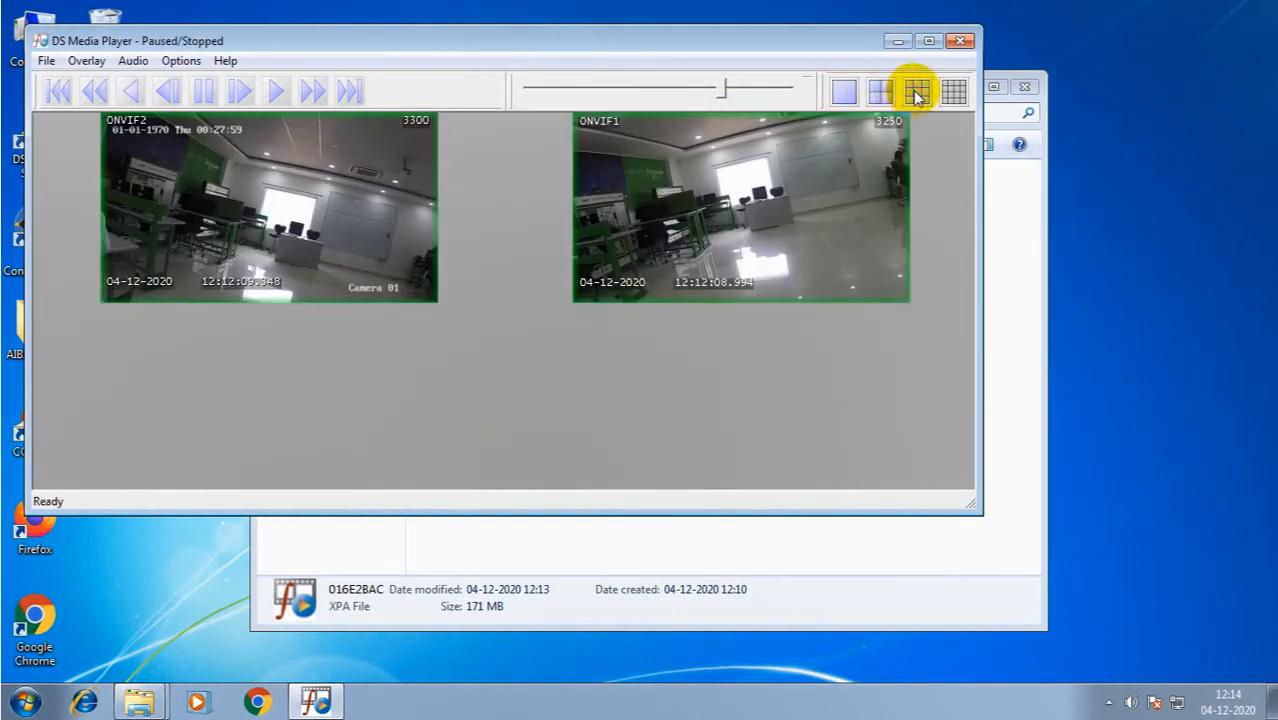
left_click(845, 91)
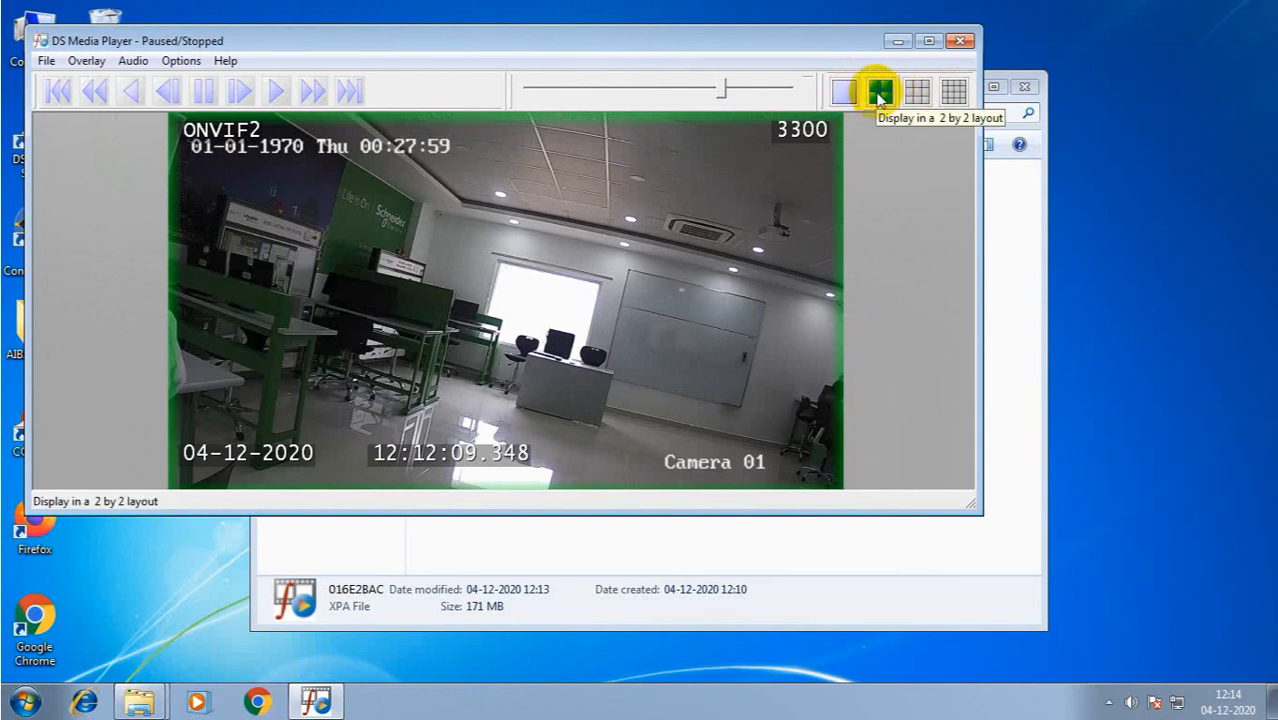
left_click(880, 93)
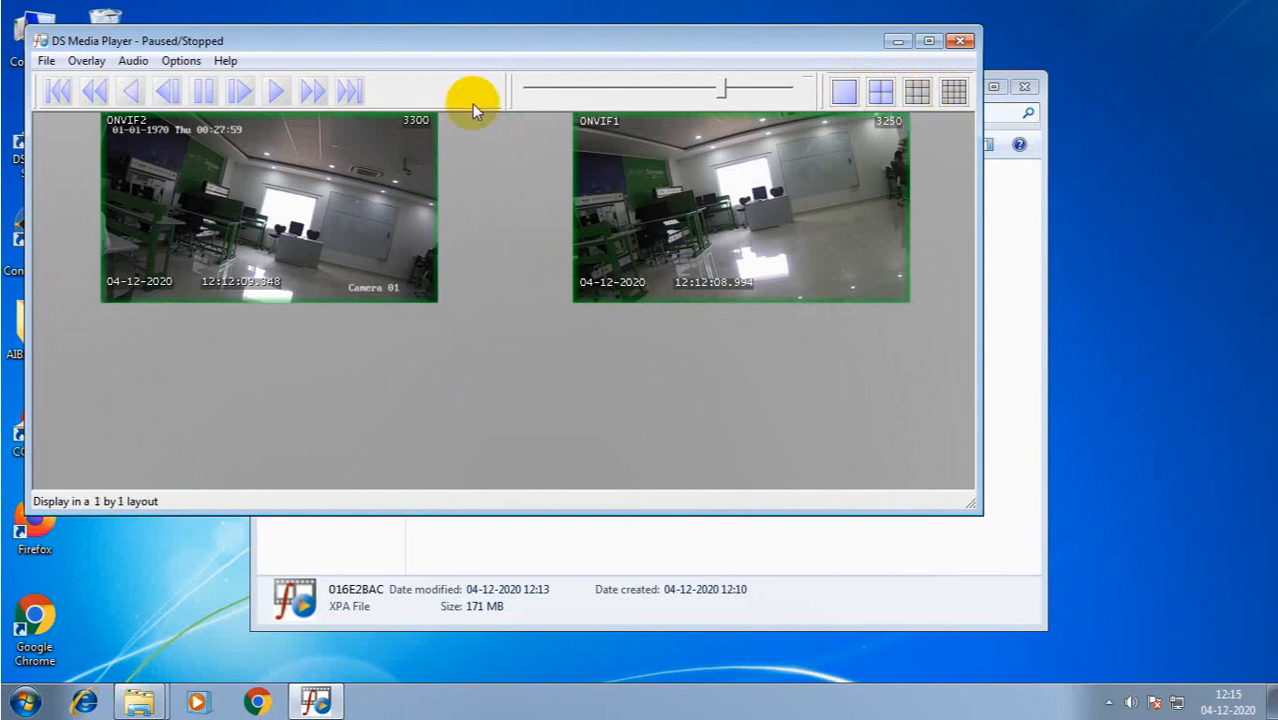
- Play, reverse at 4x, then fast-forward through 8x, 32x, 64x and back to 4x
left_click(277, 90)
left_click(95, 92)
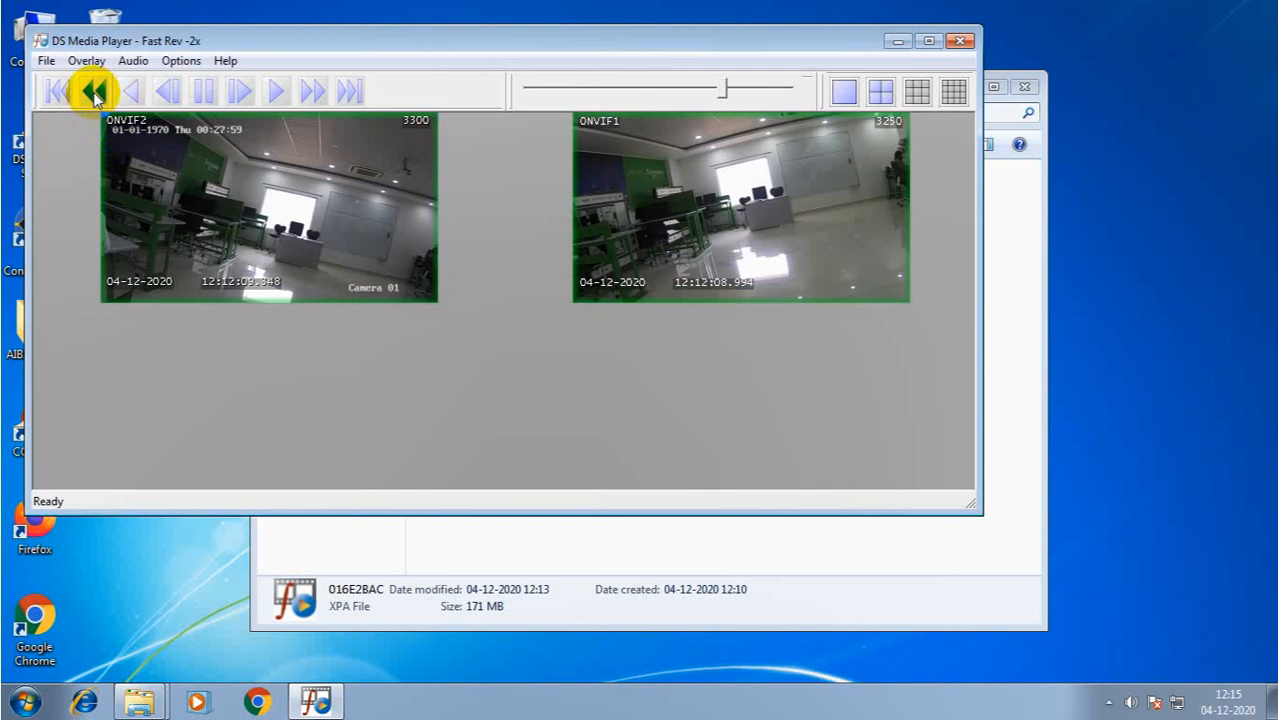
left_click(312, 92)
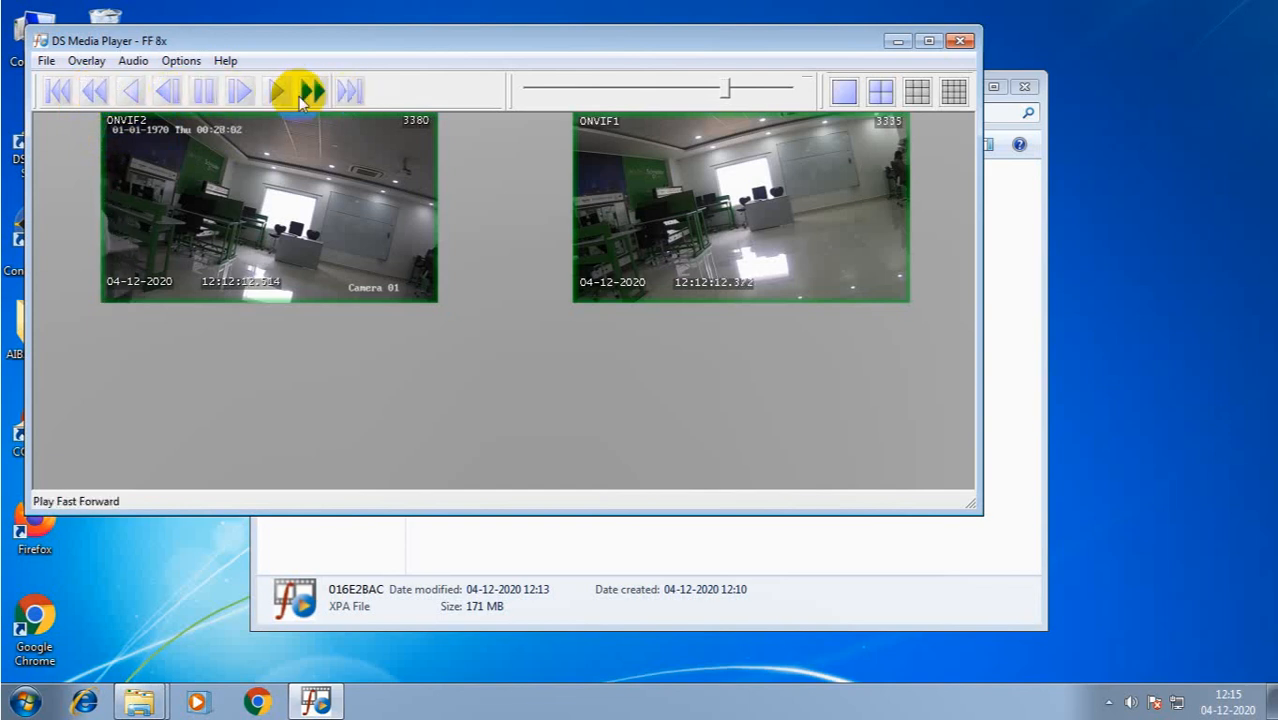
left_click(305, 93)
left_click(305, 94)
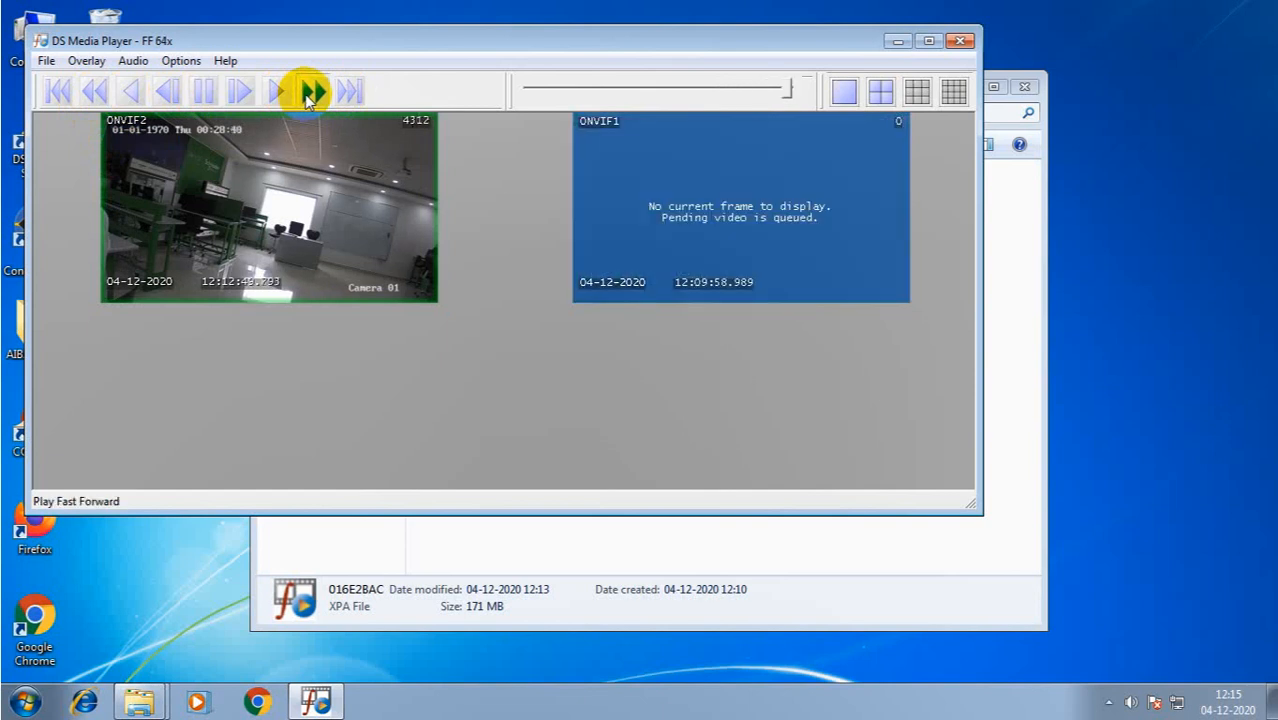
left_click(305, 94)
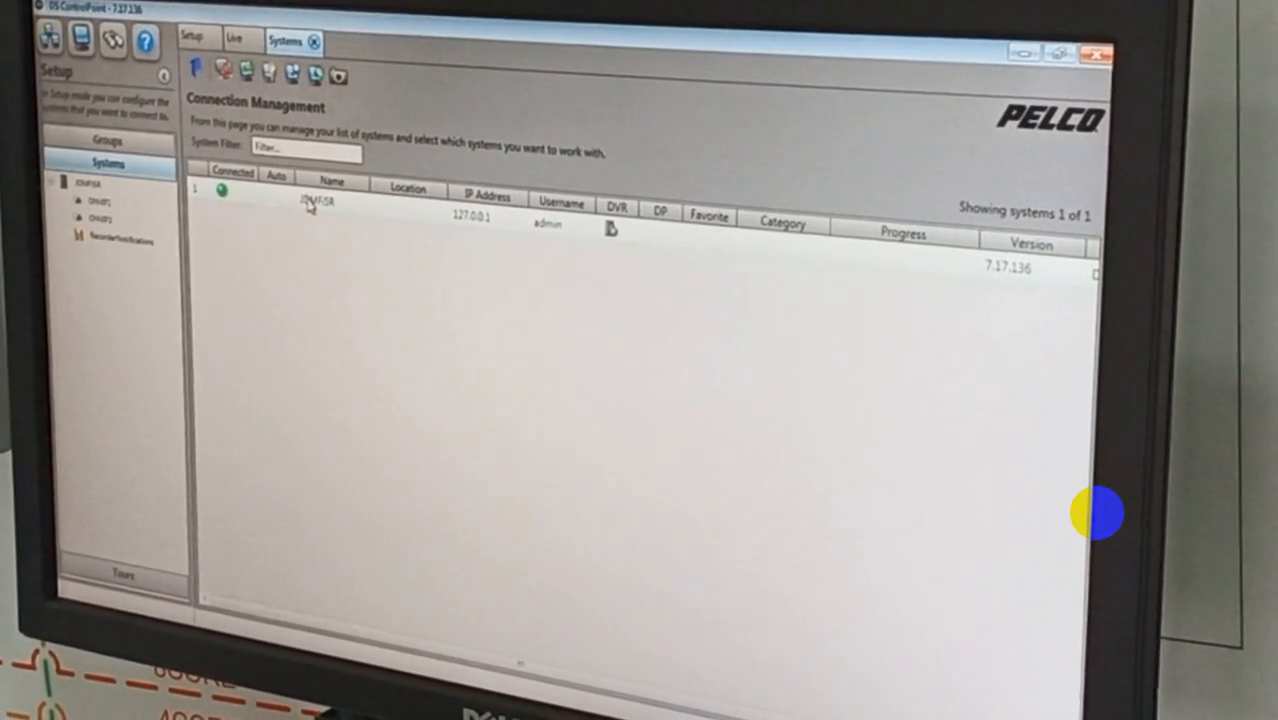
- Select the local recorder system, view ONVIF1 and ONVIF2 live, then close DS ControlPoint
left_click(355, 234)
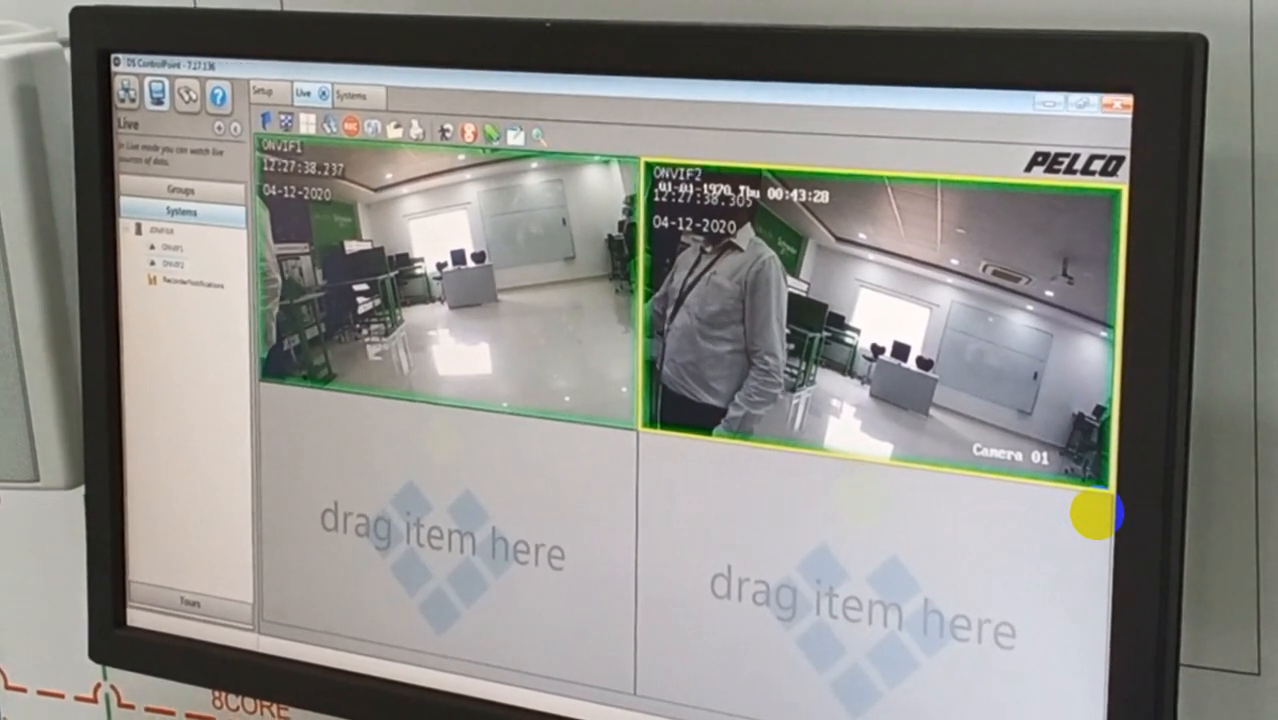
left_click(1126, 97)
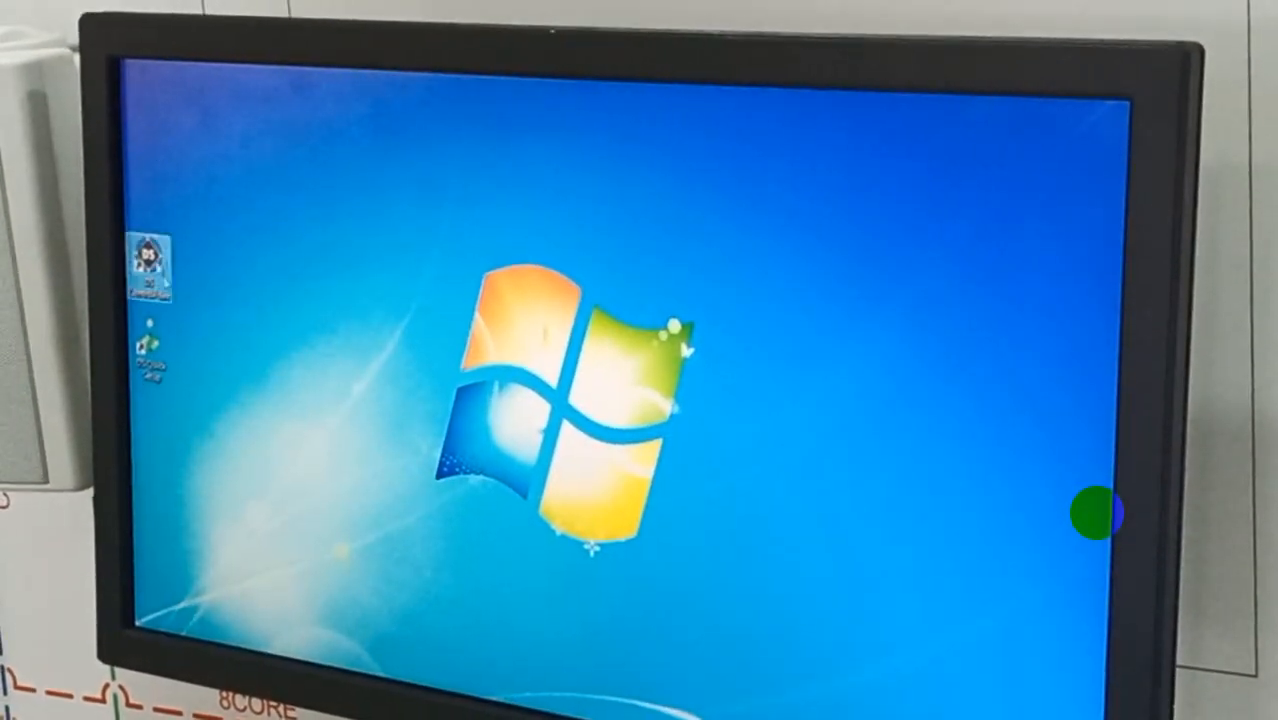
- In Windows Explorer, open the recording 01750YY3 in DS Media Player, then close it
key("super+e")
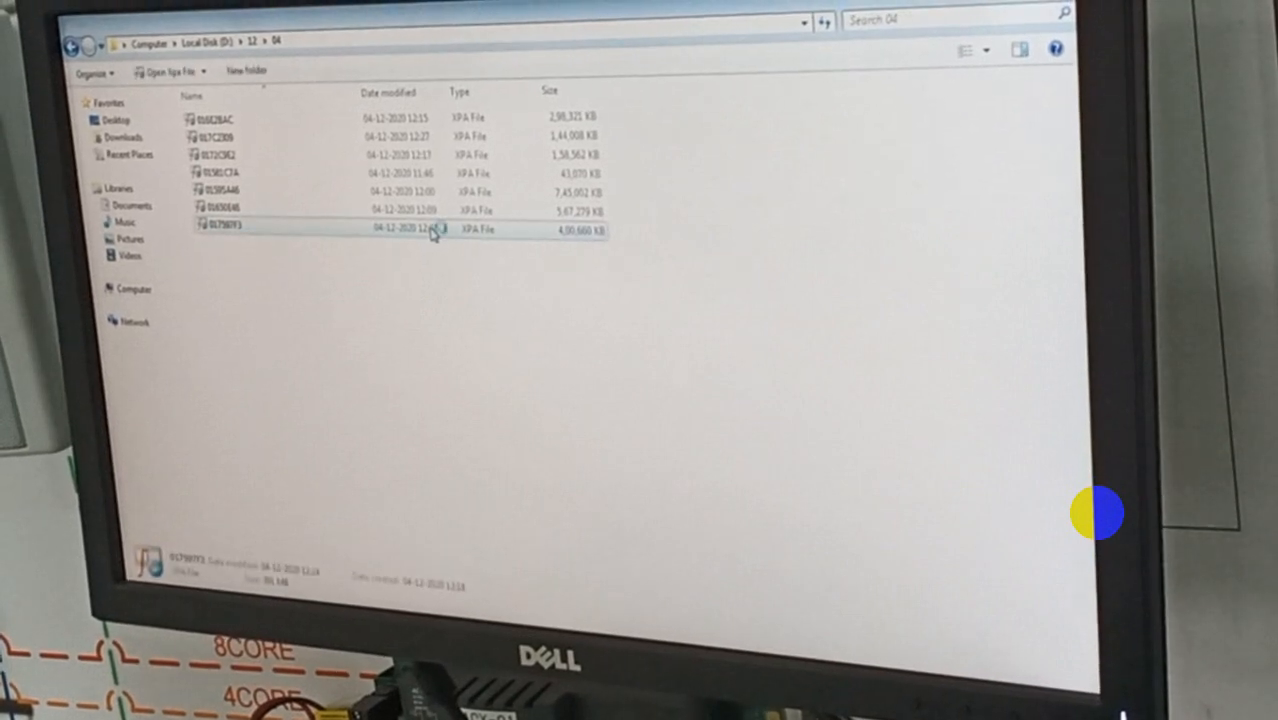
double_click(433, 233)
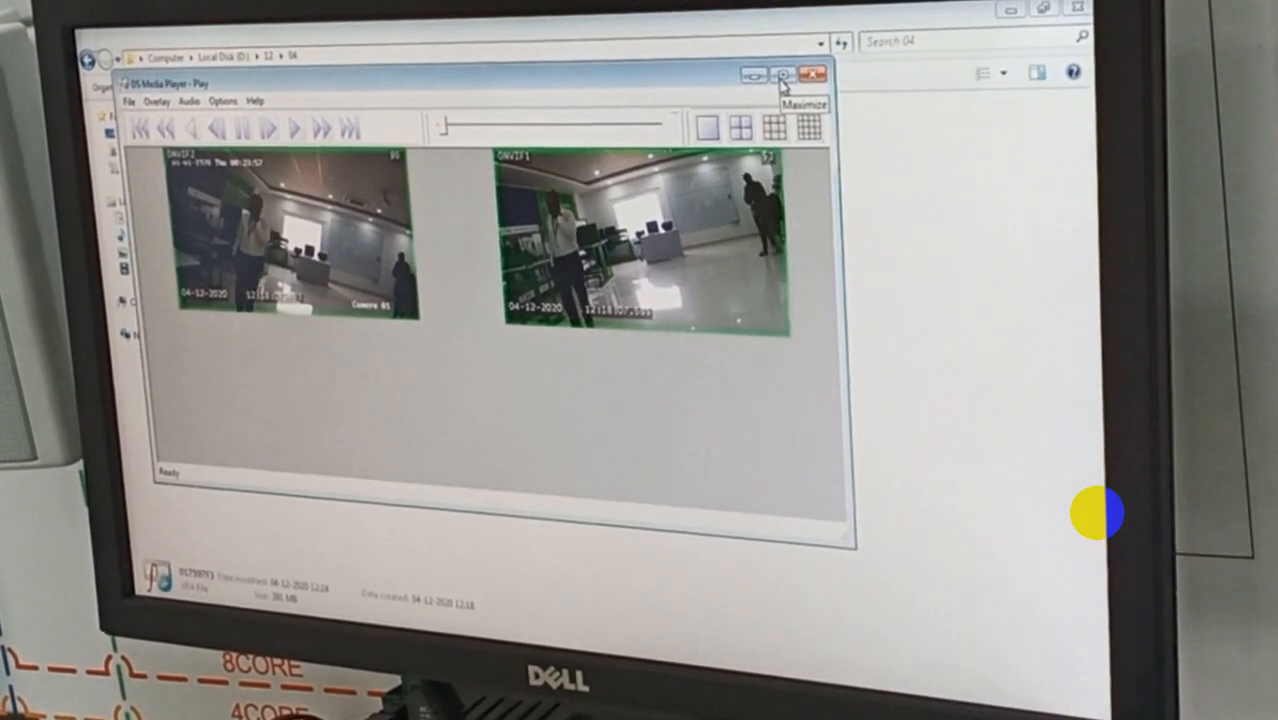
left_click(810, 75)
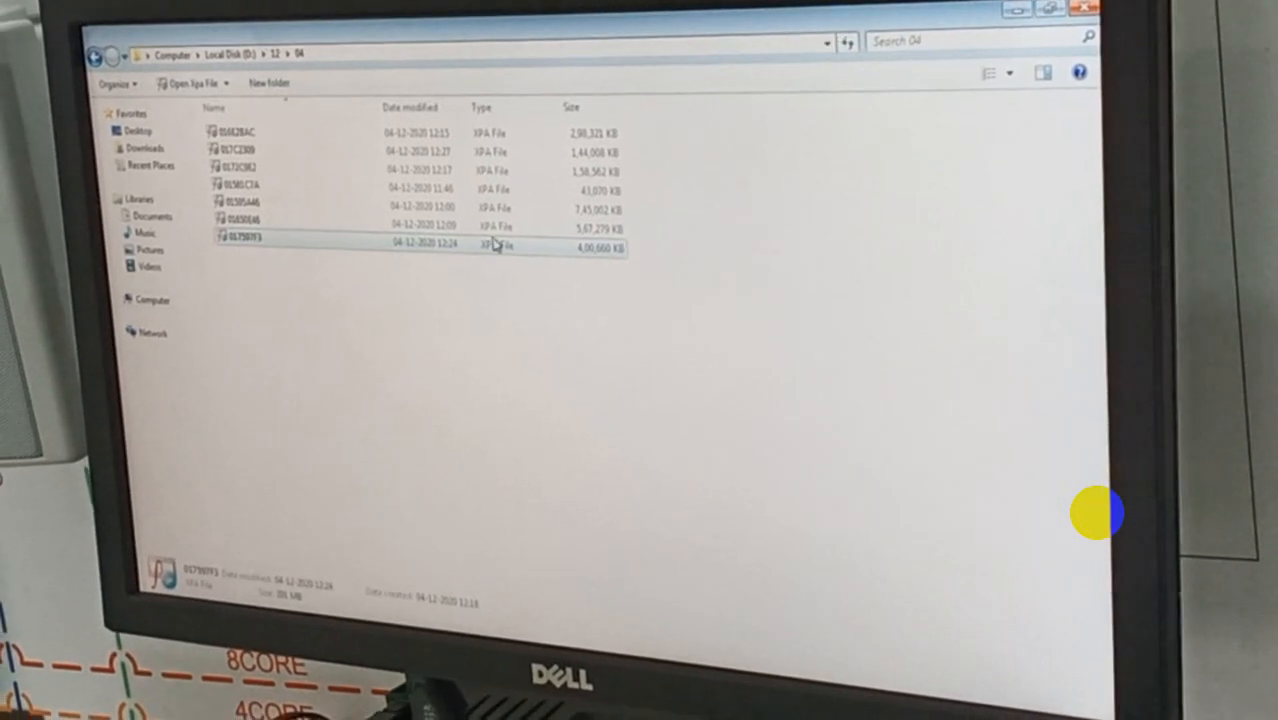
- Play recording 017C2309, seek to the middle of the footage, and maximize the player
double_click(452, 150)
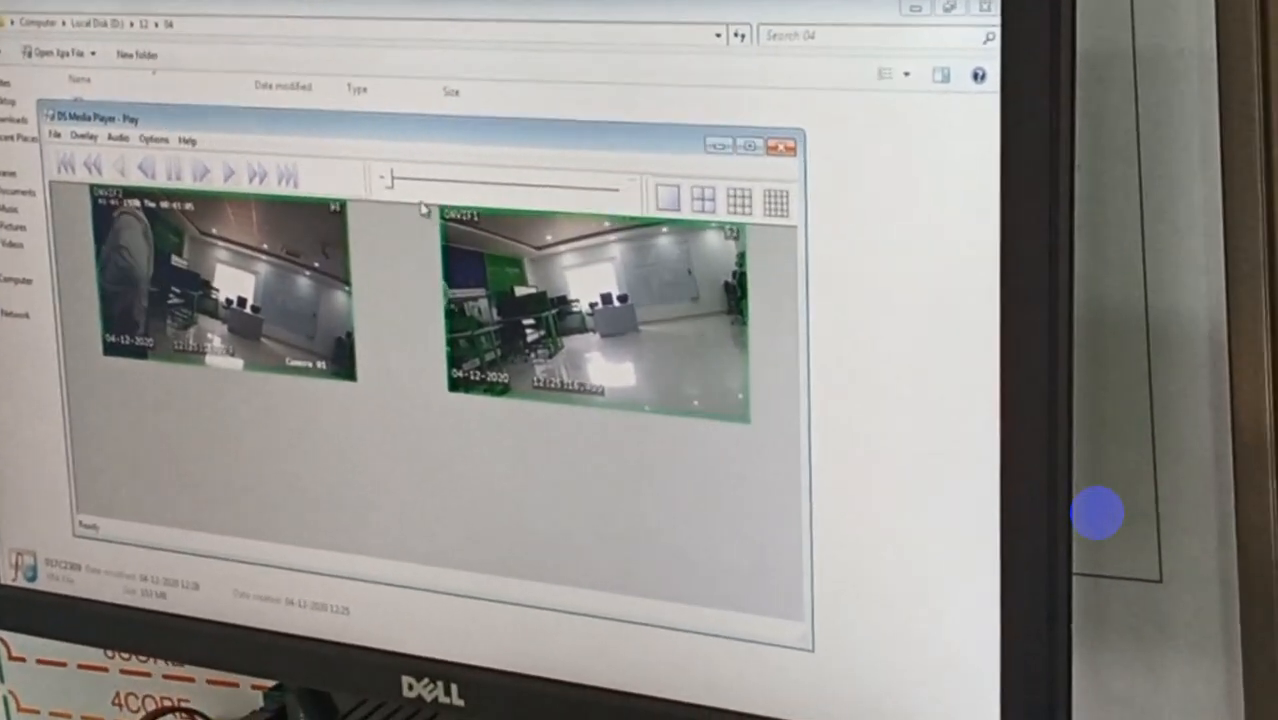
left_click(430, 184)
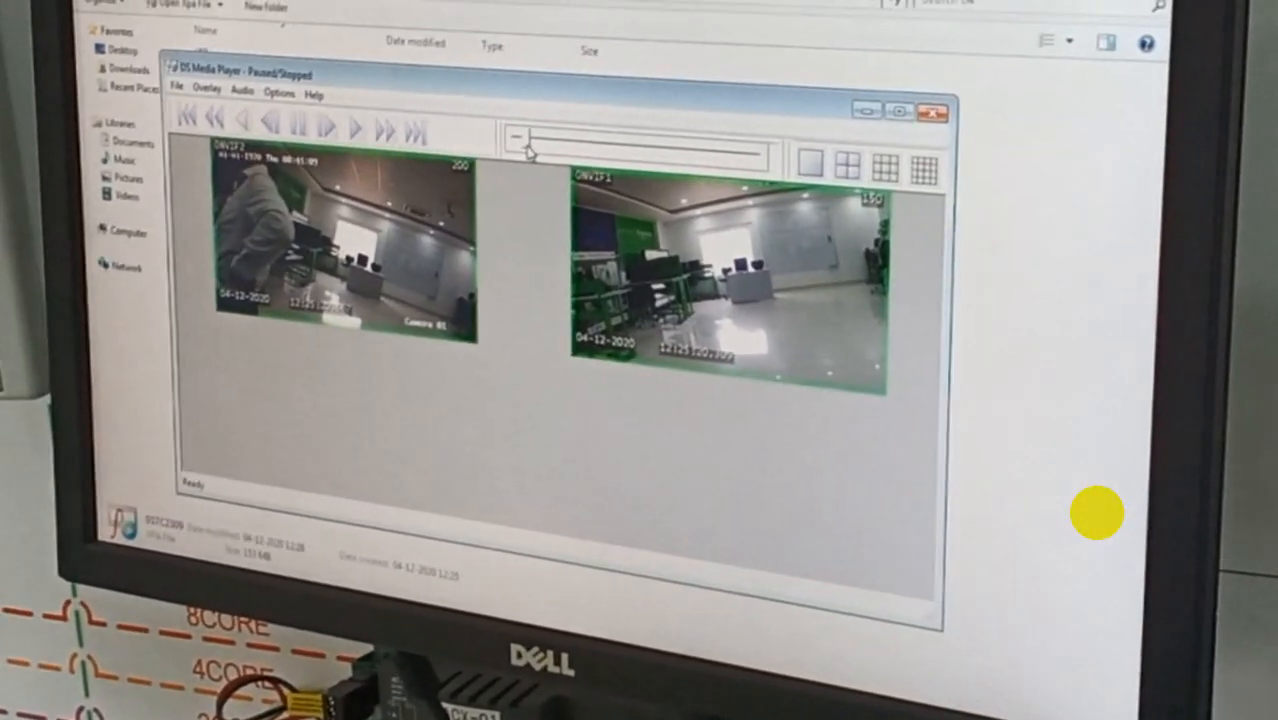
left_click_drag(397, 181, 612, 207)
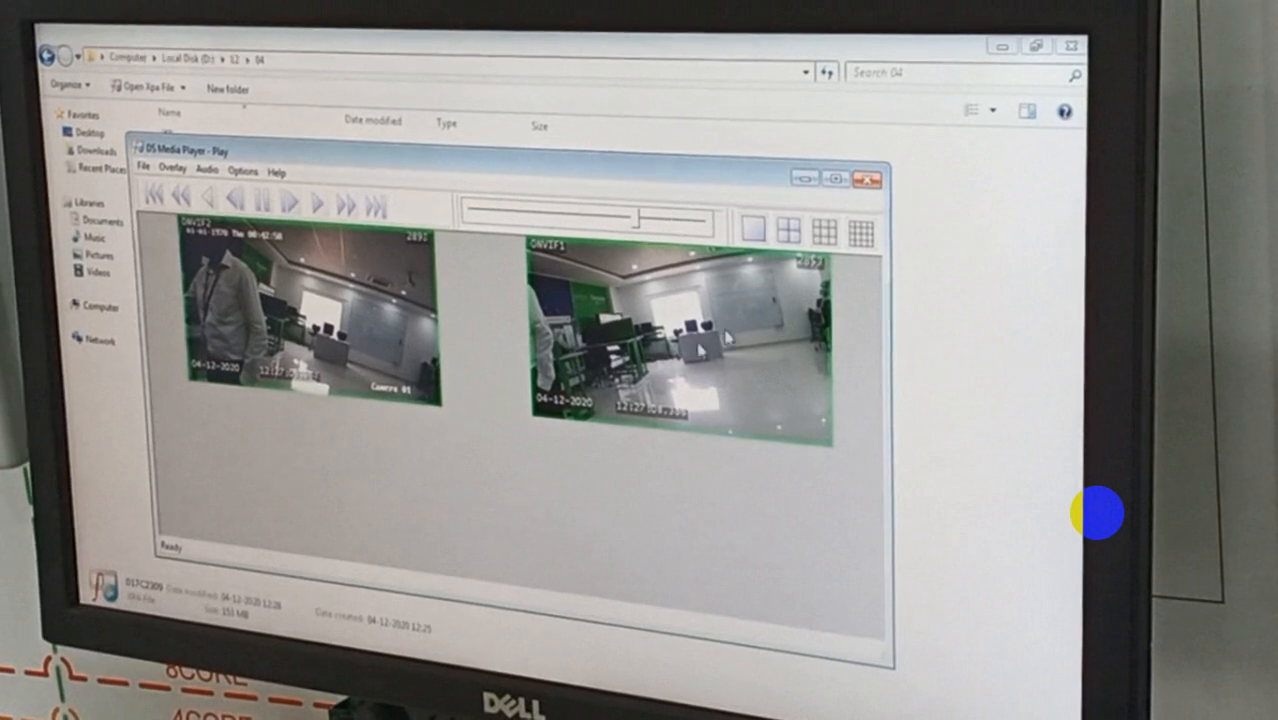
left_click(833, 180)
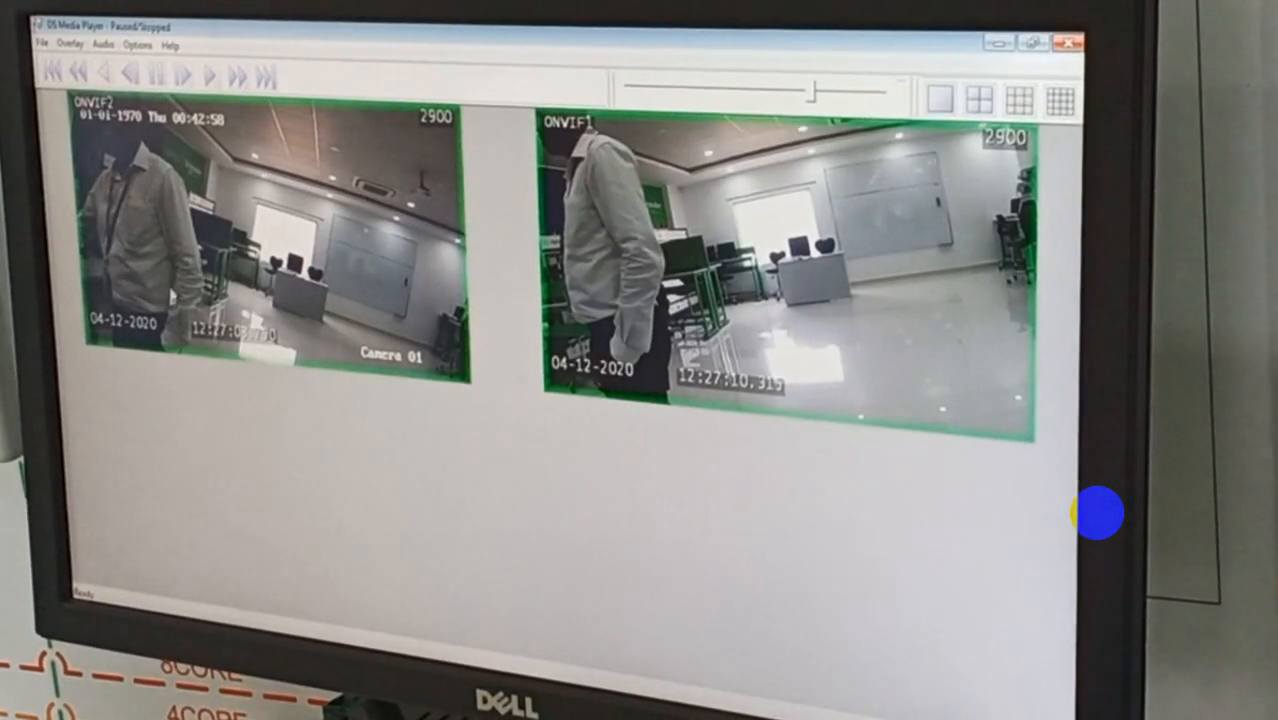
- Show ONVIF2 alone in the 1x1 layout, play forward to about 12:27:20, then return to the 2x2 grid
left_click(955, 124)
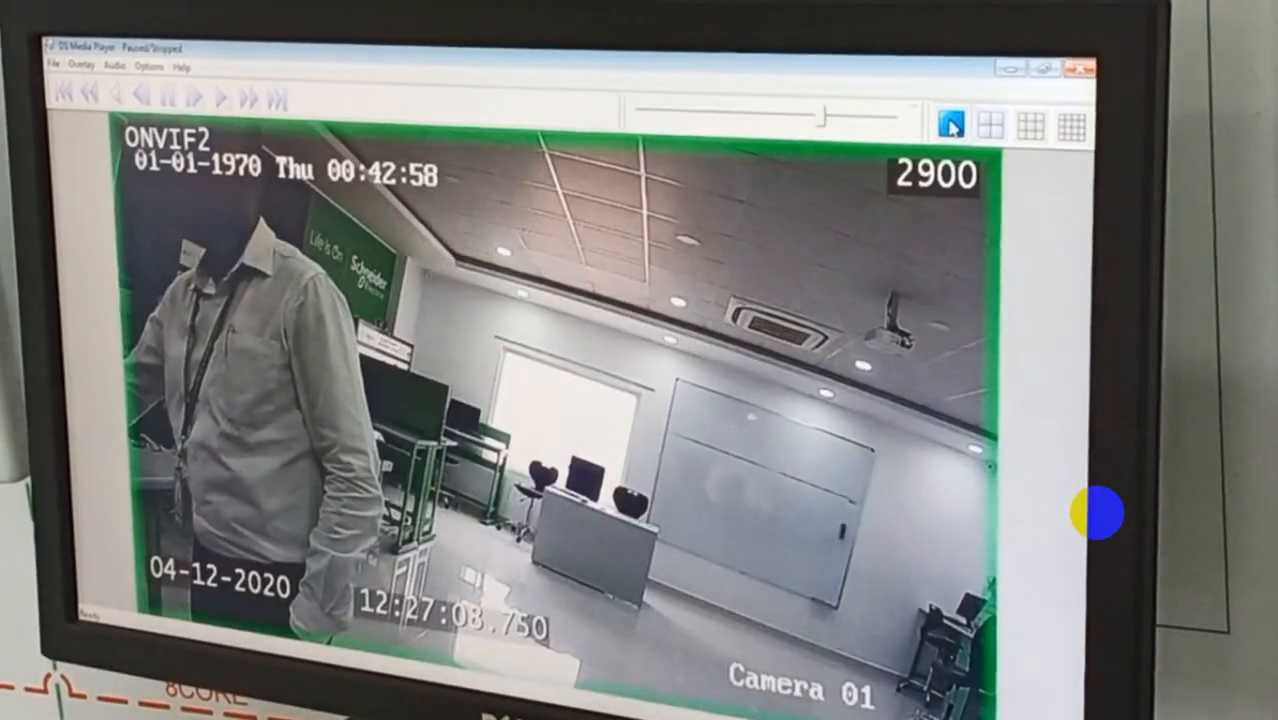
left_click(225, 90)
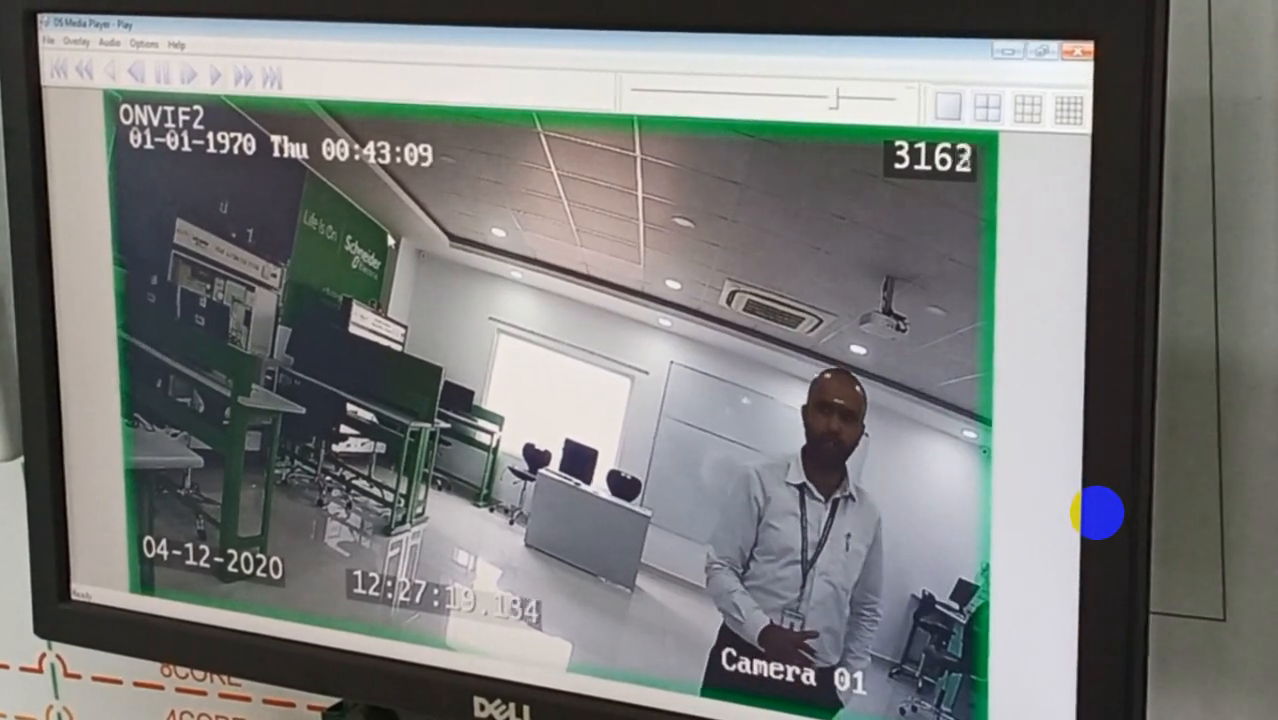
left_click(987, 107)
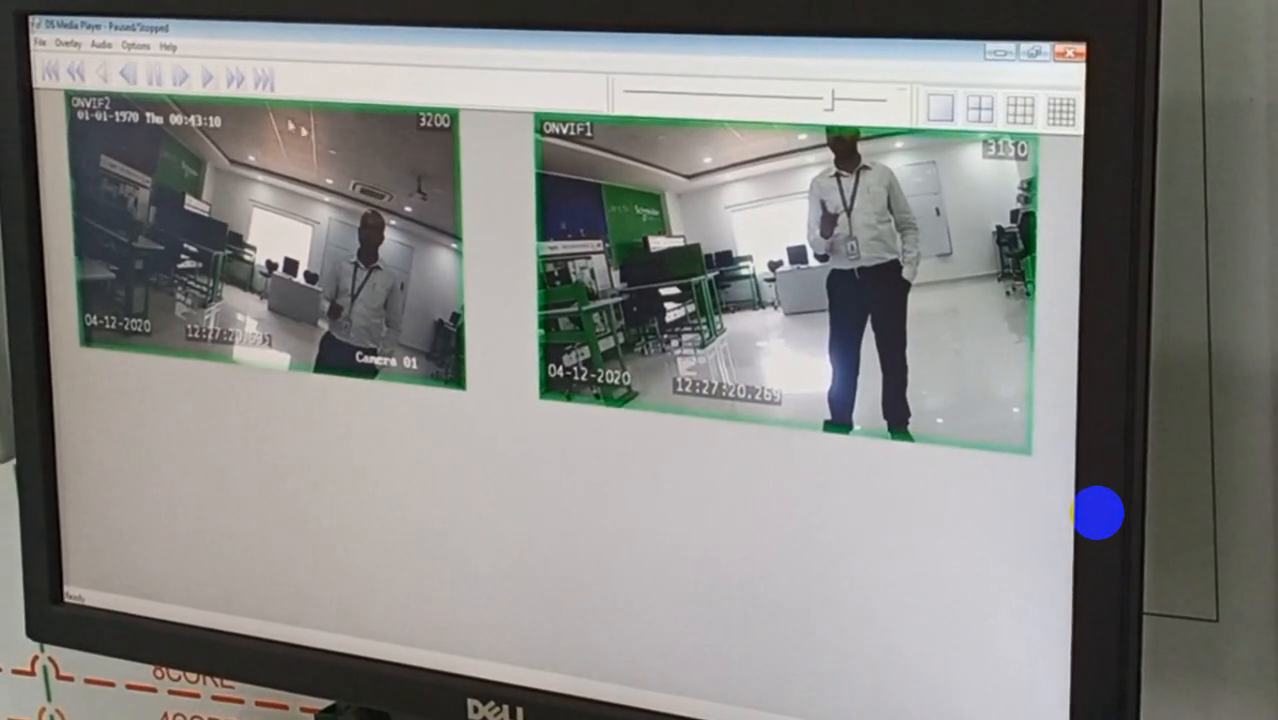